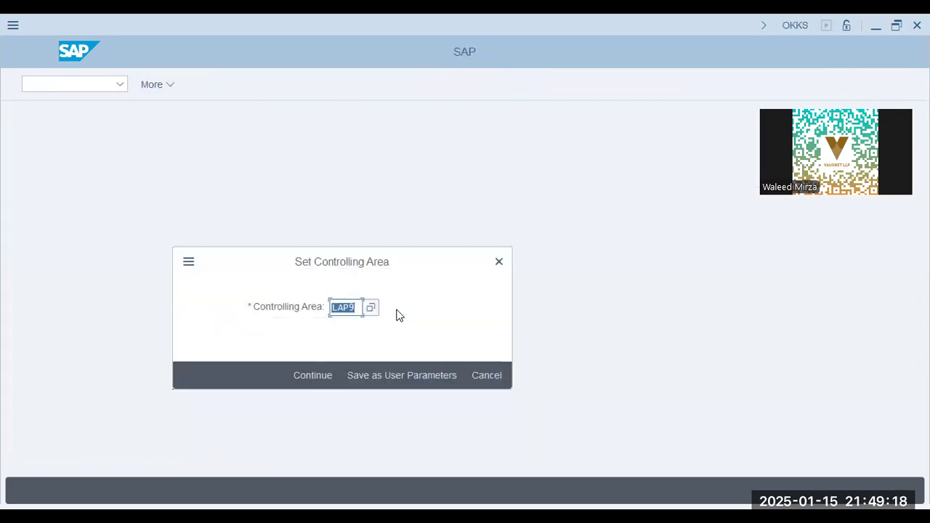
Step: Set the controlling area to OAP9 and save it as a user parameter
{"action": "left_click", "coordinate": [372, 308]}
{"action": "type", "text": "oap9"}
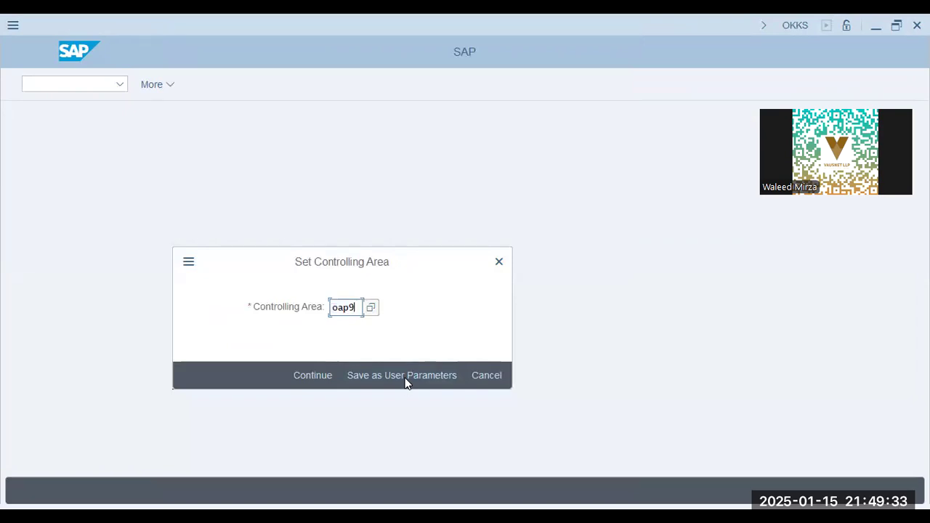
{"action": "left_click", "coordinate": [405, 375]}
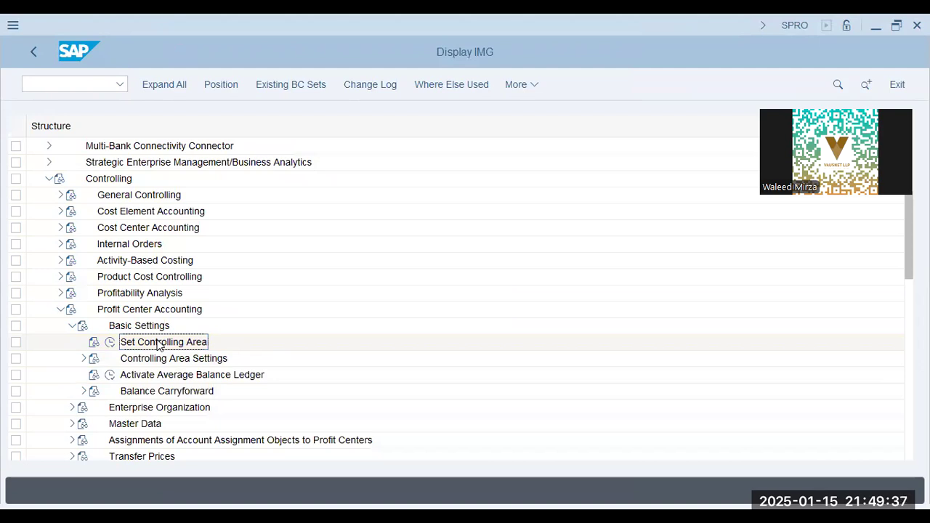
Step: Open the Maintain Controlling Area Settings activity within Profit Center Accounting's Basic Settings
{"action": "key", "text": "alt+Tab"}
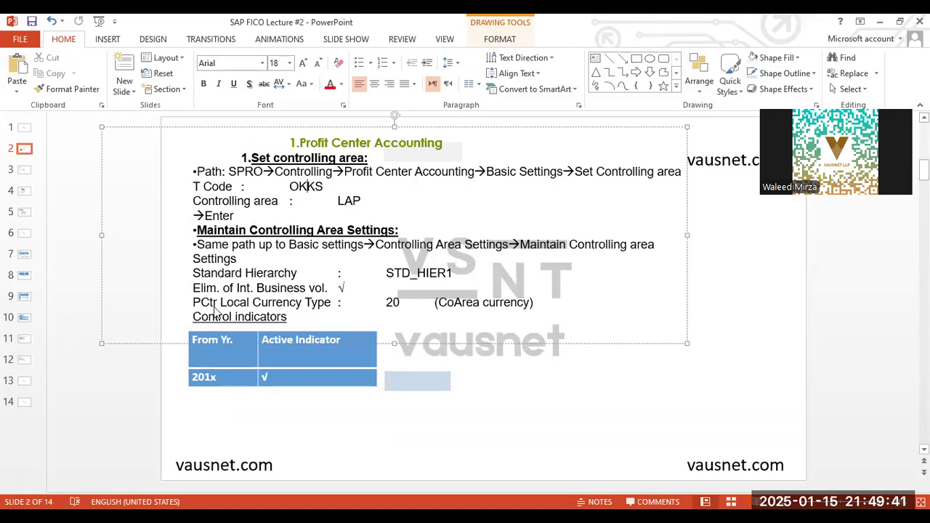
{"action": "key", "text": "alt+Tab"}
{"action": "left_click", "coordinate": [84, 359]}
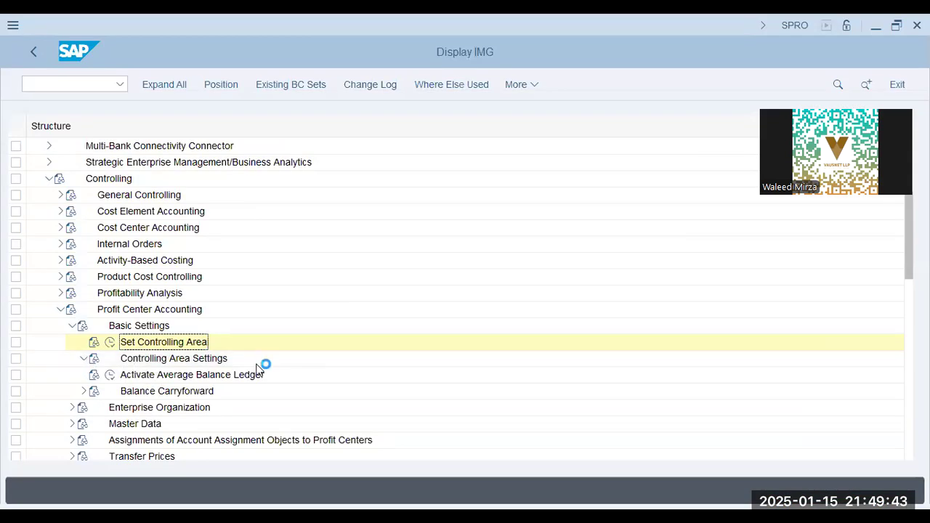
{"action": "left_click", "coordinate": [121, 375]}
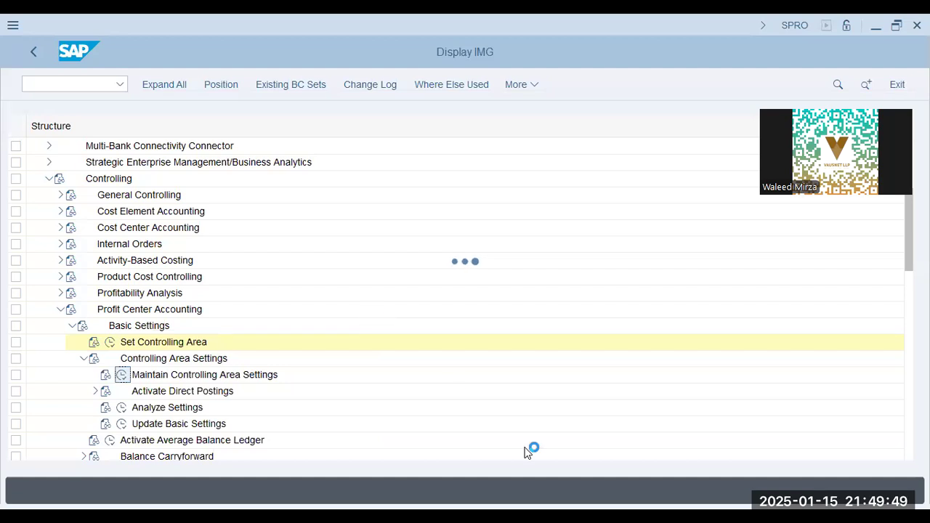
Step: Set the standard hierarchy to OAP9, enable elimination of internal business volume, and set the profit center local currency type to 20
{"action": "left_click", "coordinate": [541, 517]}
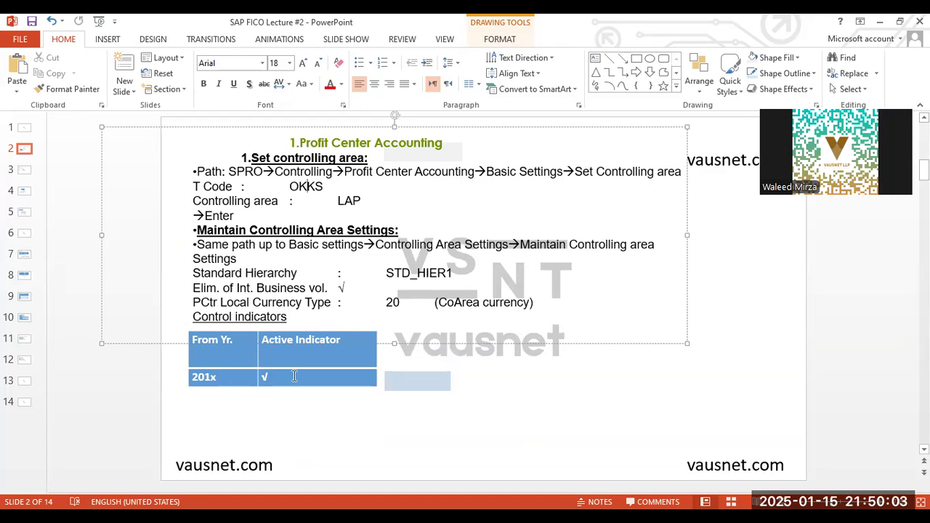
{"action": "key", "text": "alt+Tab"}
{"action": "type", "text": "oao9"}
{"action": "key", "text": "Tab"}
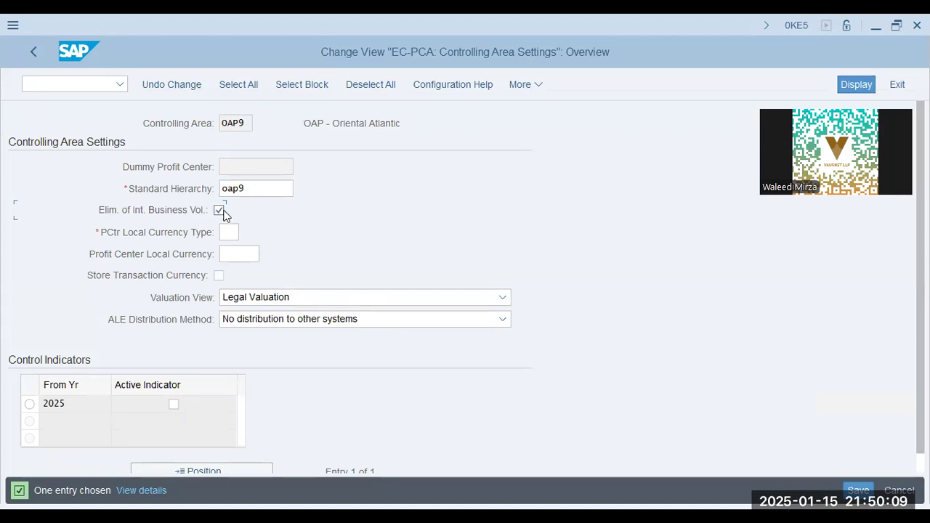
{"action": "key", "text": "Tab"}
{"action": "type", "text": "20"}
{"action": "key", "text": "Tab"}
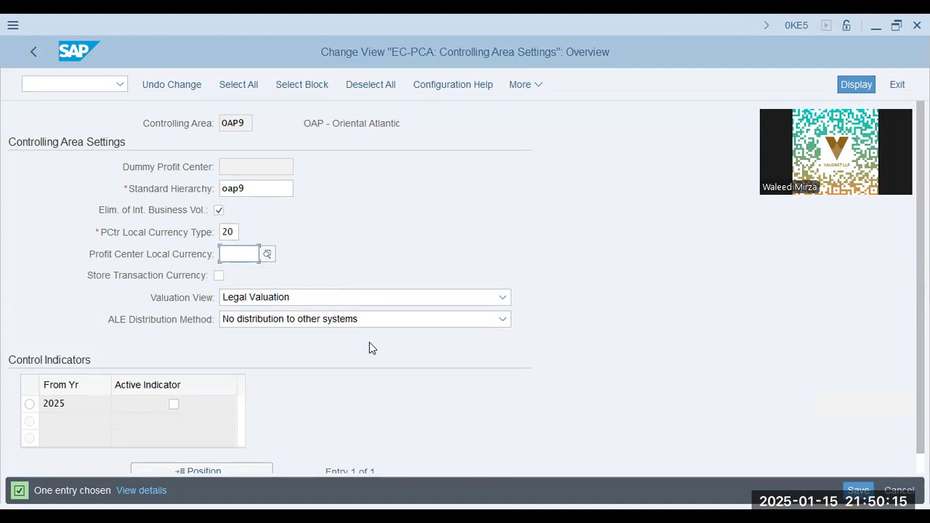
Step: Turn on the active indicator for 2025 and save the controlling area settings
{"action": "left_click", "coordinate": [174, 405]}
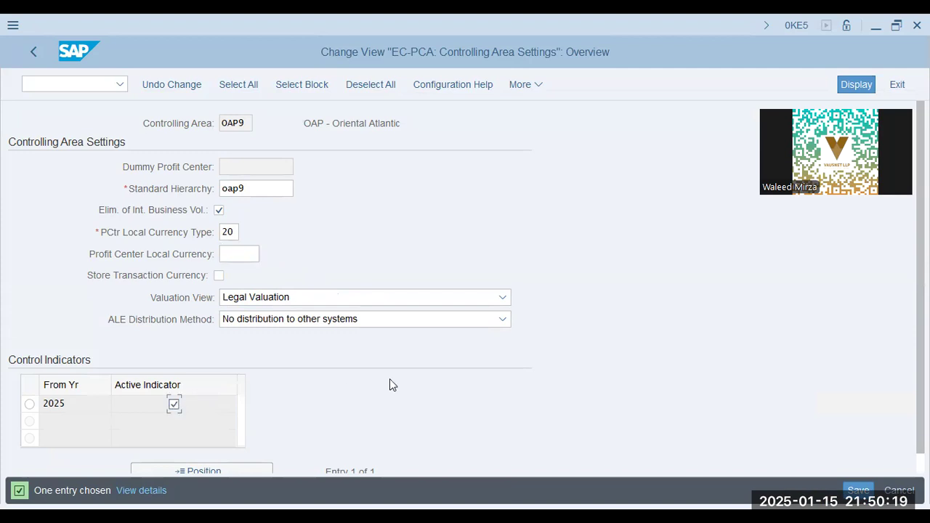
{"action": "left_click", "coordinate": [864, 488]}
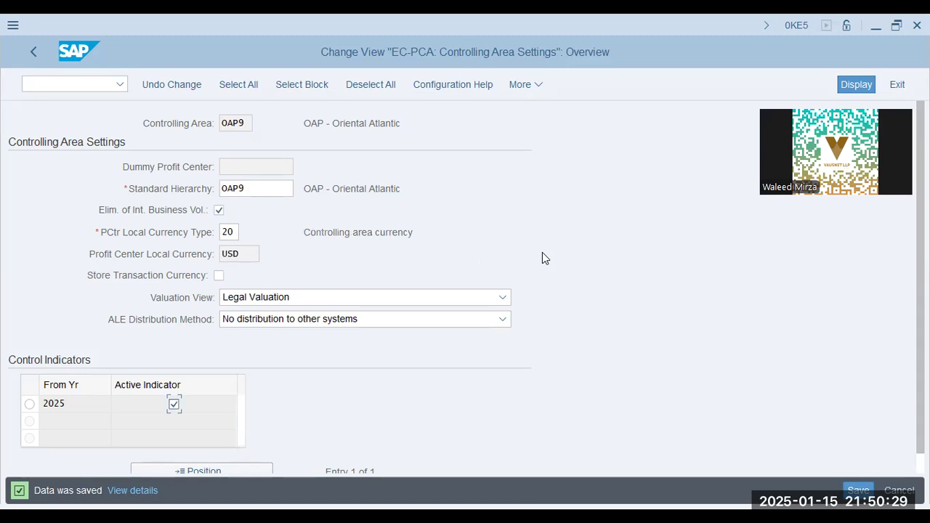
{"action": "double_click", "coordinate": [245, 254]}
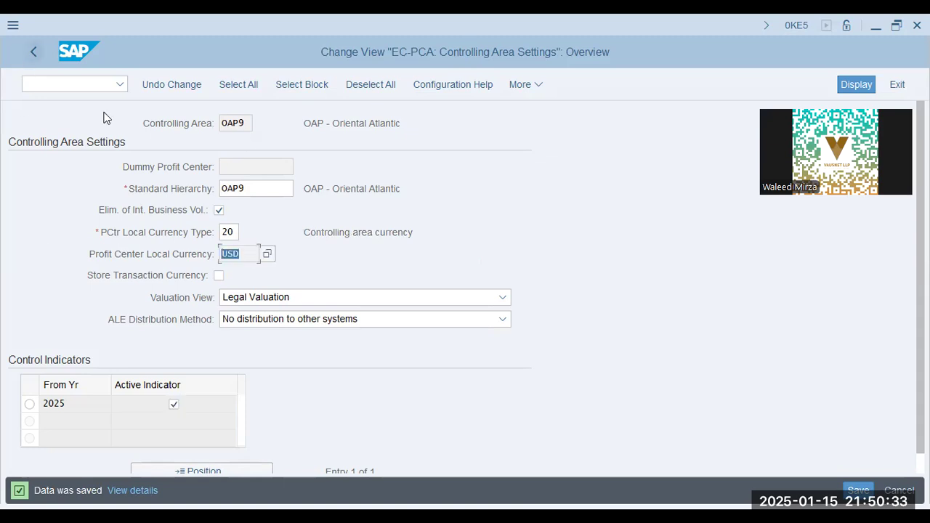
{"action": "left_click", "coordinate": [250, 166]}
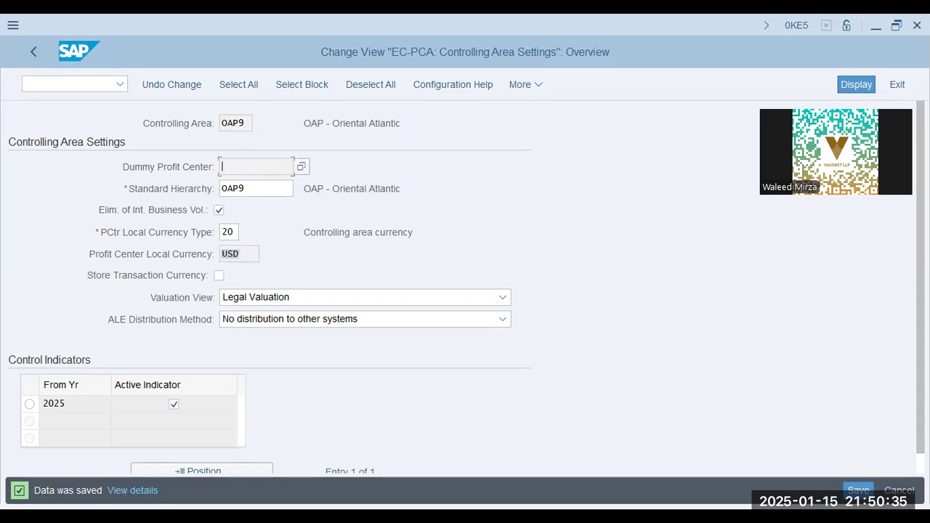
Step: Consult the lecture slide on dummy profit centers, then open Create Dummy Profit Center in Profit Center Accounting's profit center master data in SAP
{"action": "key", "text": "alt+Tab"}
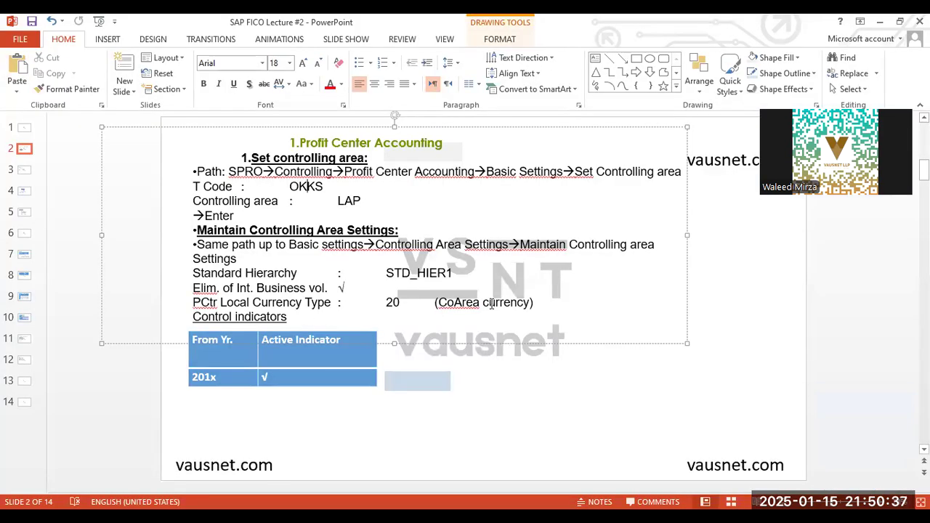
{"action": "left_click", "coordinate": [12, 171]}
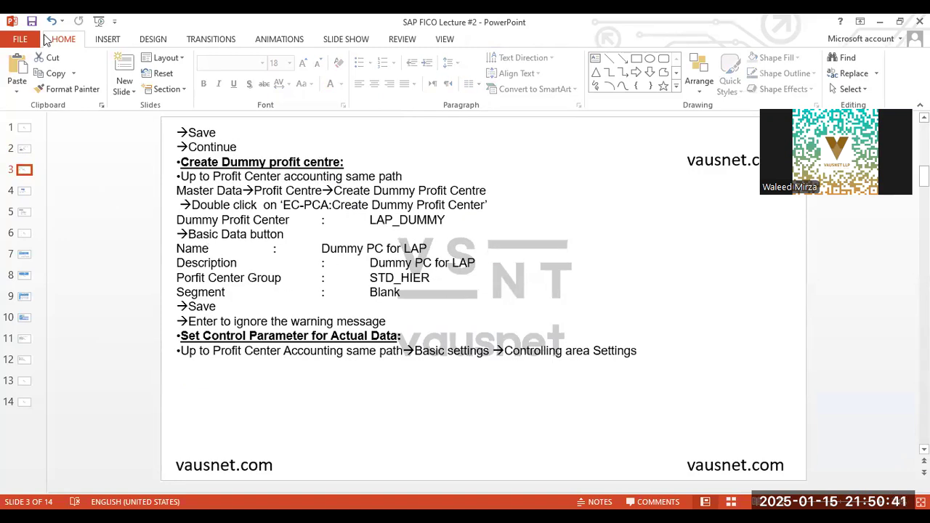
{"action": "key", "text": "alt+Tab"}
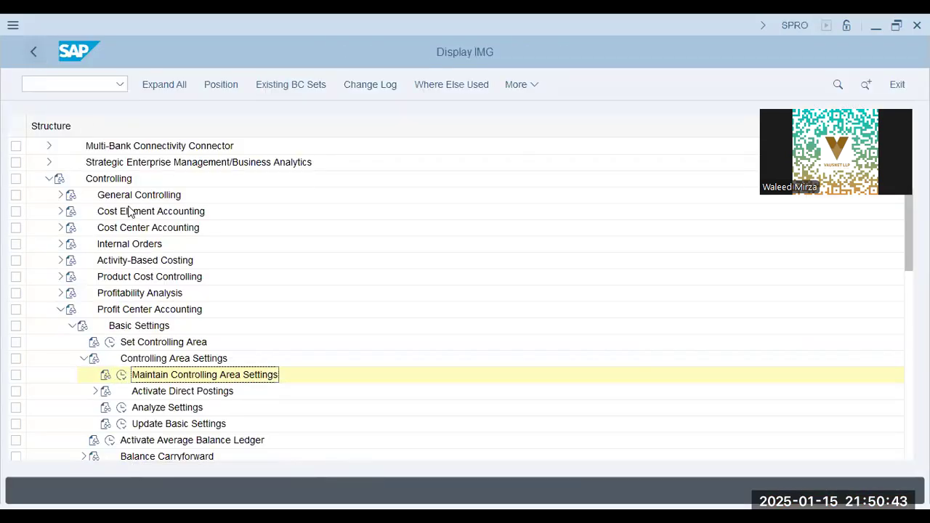
{"action": "left_click", "coordinate": [82, 358]}
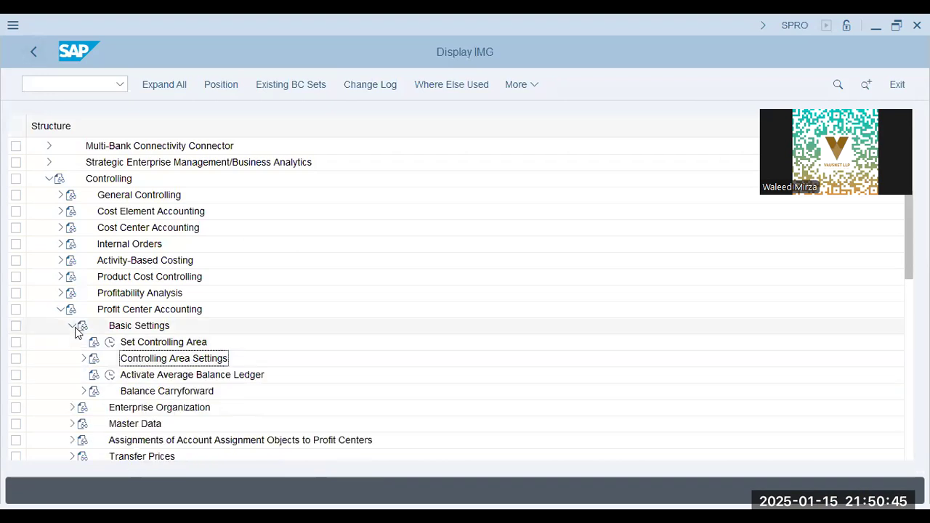
{"action": "left_click", "coordinate": [71, 327]}
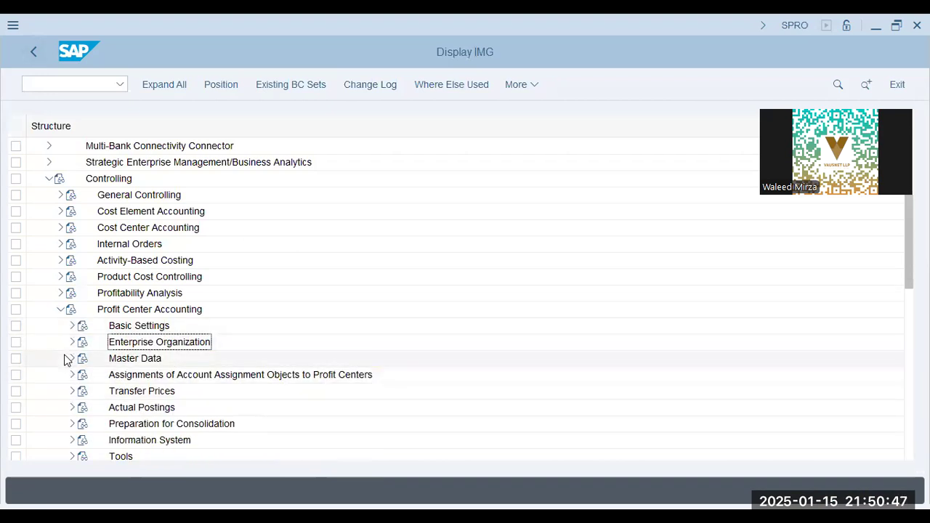
{"action": "left_click", "coordinate": [71, 358]}
{"action": "left_click", "coordinate": [82, 375]}
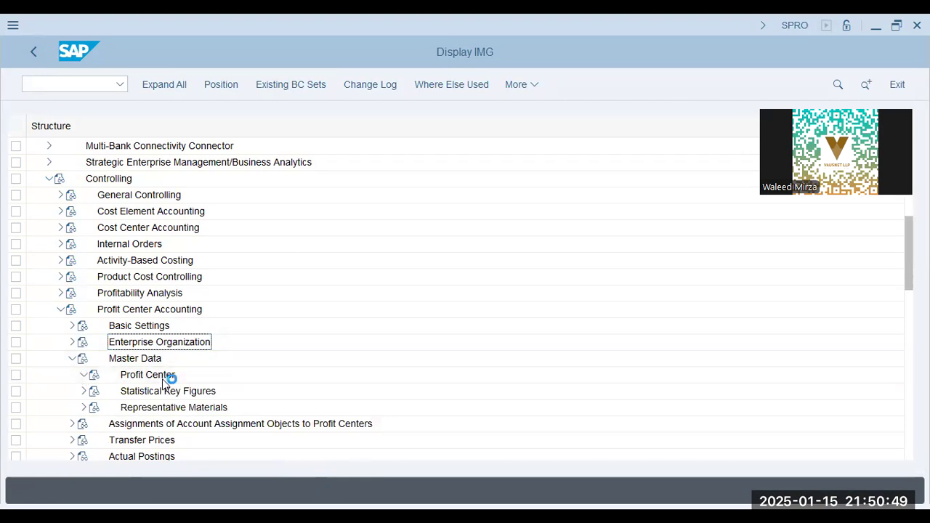
{"action": "left_click", "coordinate": [169, 314]}
{"action": "left_click", "coordinate": [122, 309]}
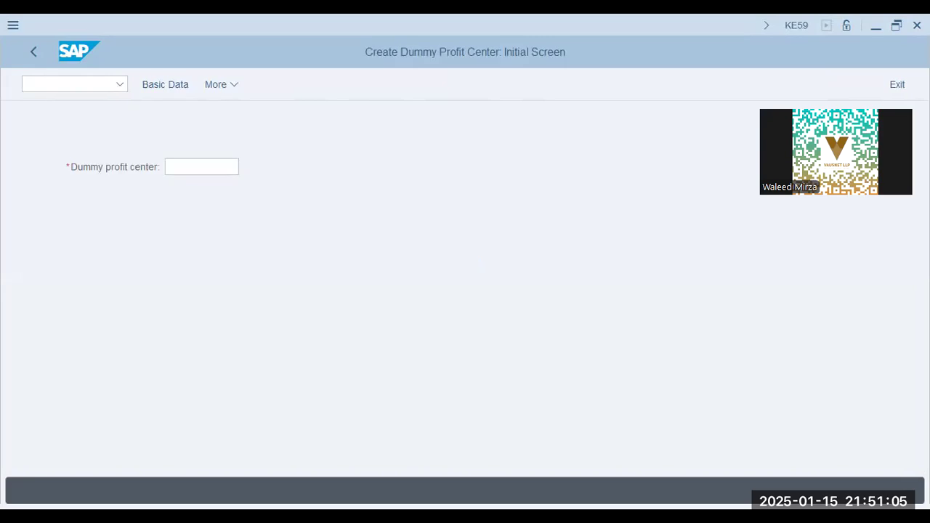
Step: Enter OAP9-DUMMY as the dummy profit center and open its basic data
{"action": "type", "text": "OAP9-Dummy"}
{"action": "key", "text": "Return"}
{"action": "left_click", "coordinate": [154, 87]}
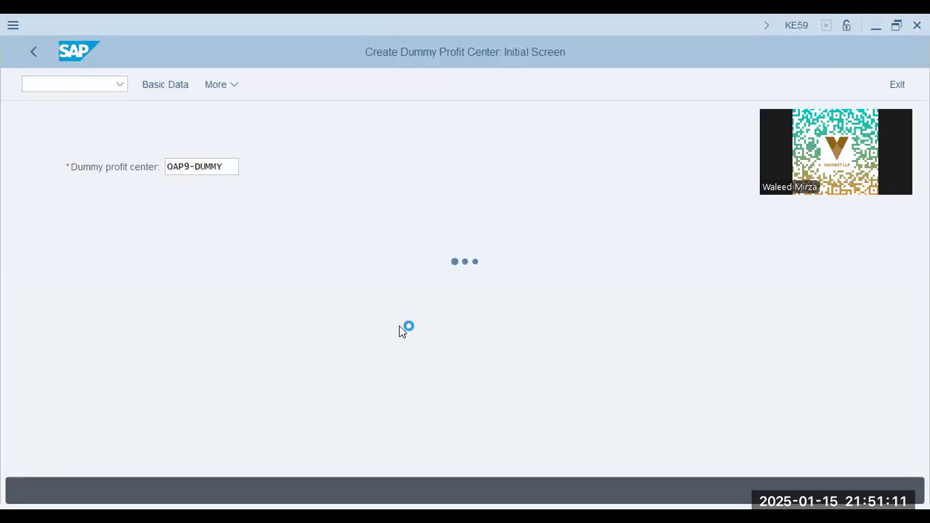
Step: Enter OAP9-dummy as both the name and the description of the dummy profit center
{"action": "type", "text": "OAP9-"}
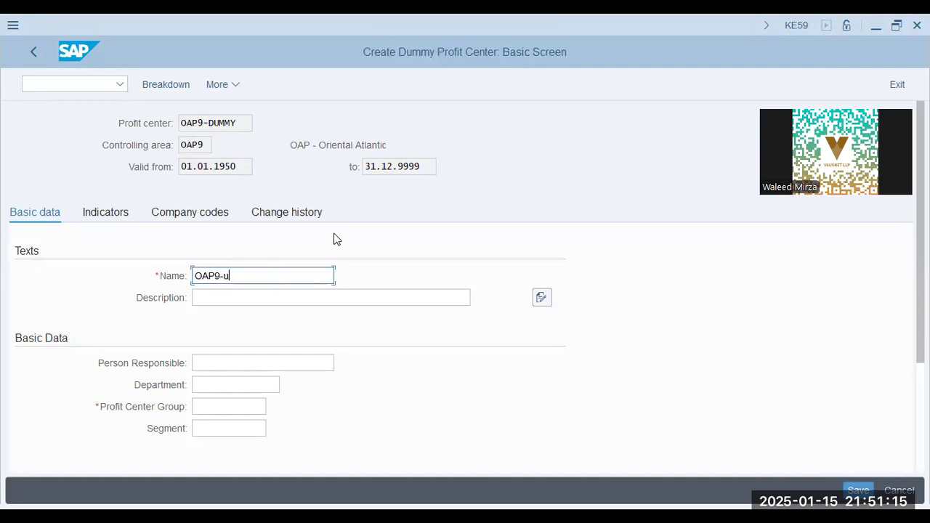
{"action": "type", "text": "dummy"}
{"action": "key", "text": "Tab"}
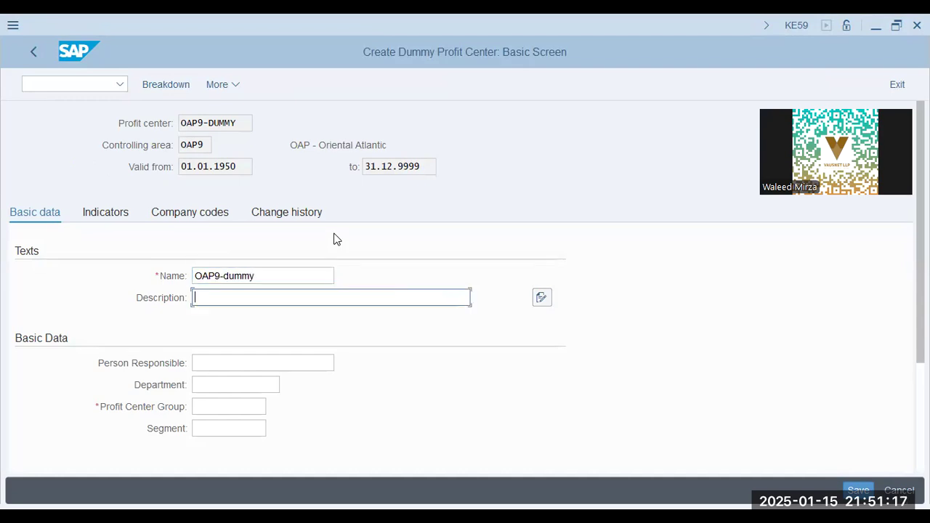
{"action": "key", "text": "shift+Tab"}
{"action": "key", "text": "ctrl+c"}
{"action": "key", "text": "Tab"}
{"action": "key", "text": "ctrl+v"}
{"action": "key", "text": "Tab"}
{"action": "key", "text": "Tab"}
{"action": "key", "text": "Tab"}
{"action": "key", "text": "Tab"}
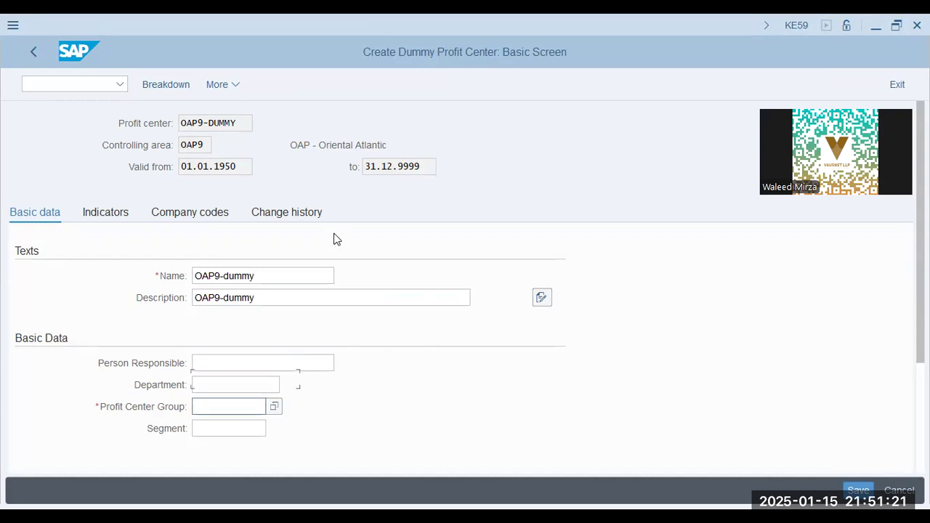
Step: Assign the dummy profit center to profit center group OAP9, leave the segment blank, and save it
{"action": "left_click", "coordinate": [271, 408]}
{"action": "double_click", "coordinate": [459, 359]}
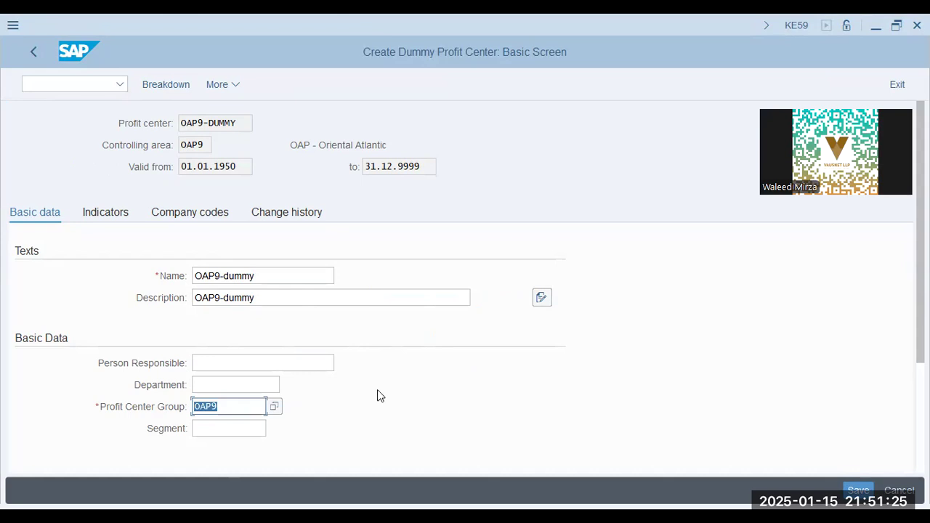
{"action": "left_click", "coordinate": [241, 433]}
{"action": "left_click", "coordinate": [856, 491]}
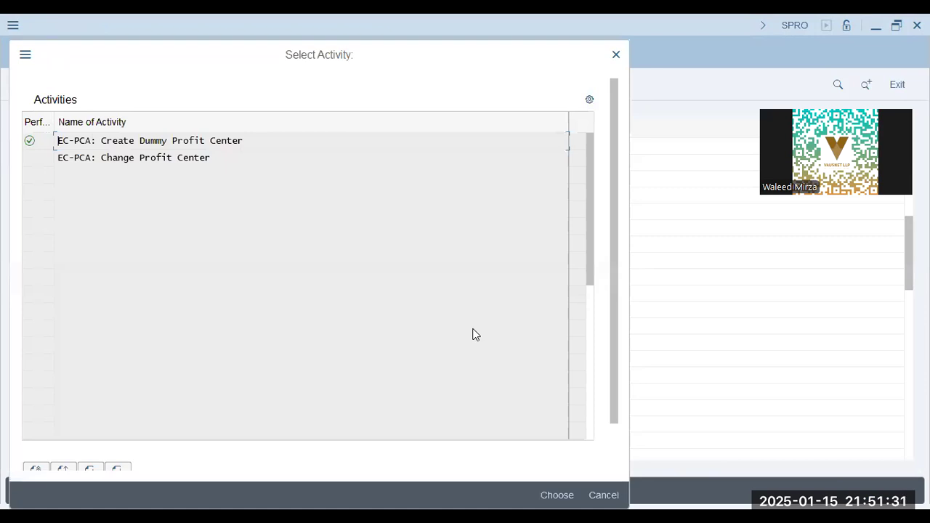
Step: Open Set Control Parameters for Actual Data in the direct postings activities of Profit Center Accounting's controlling area settings
{"action": "key", "text": "alt+Tab"}
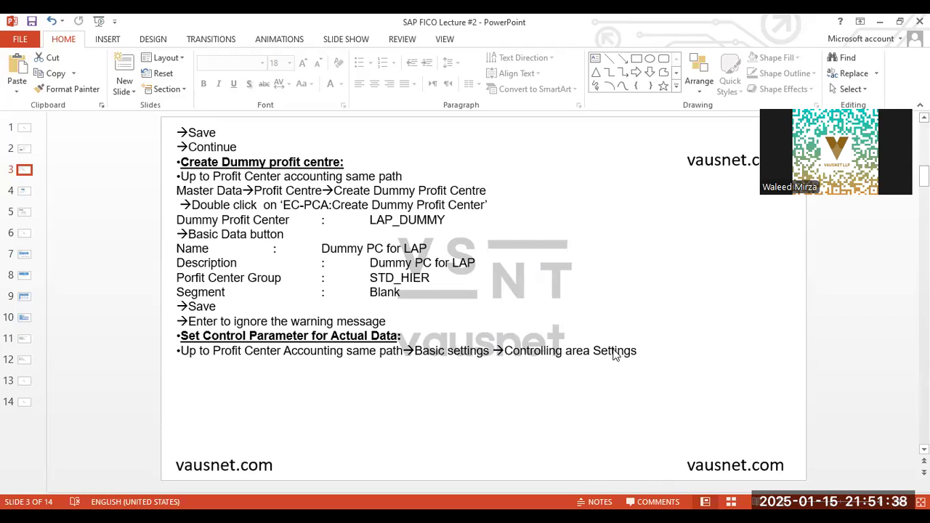
{"action": "key", "text": "alt+Tab"}
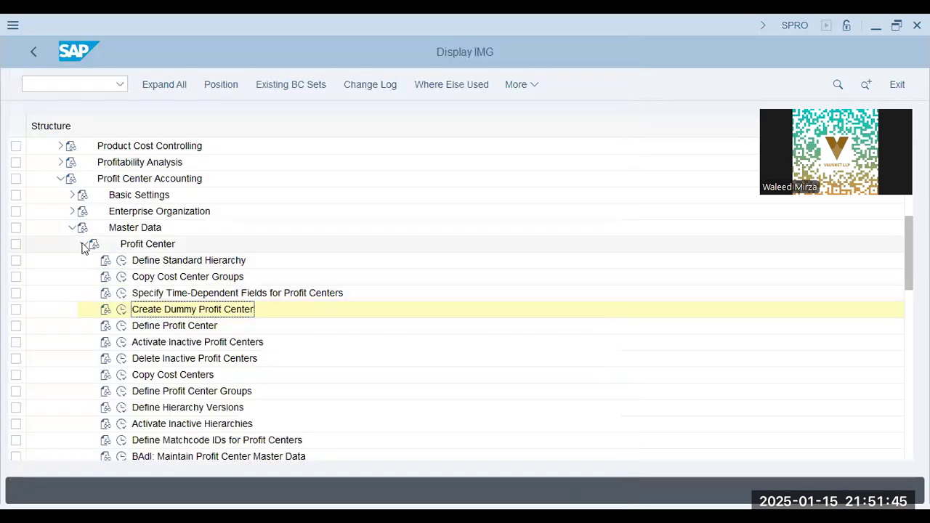
{"action": "left_click", "coordinate": [83, 244]}
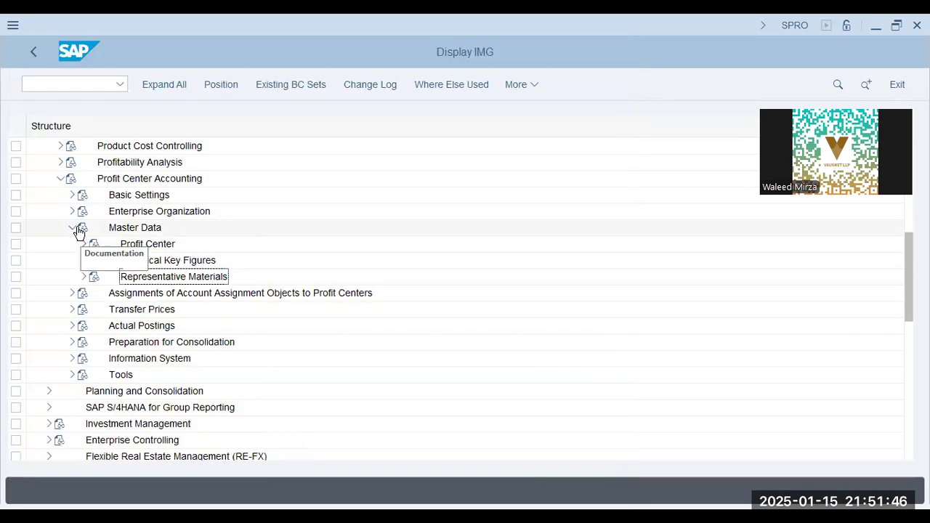
{"action": "left_click", "coordinate": [71, 227]}
{"action": "left_click", "coordinate": [72, 195]}
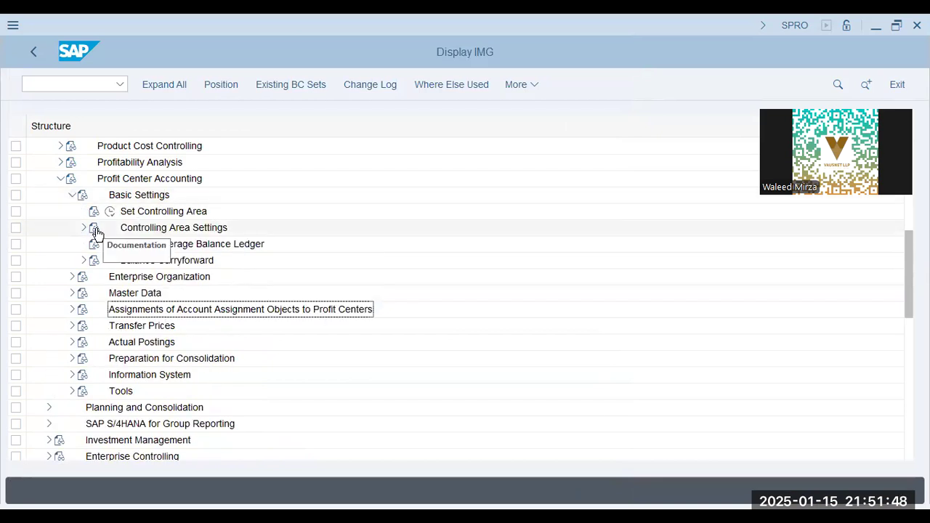
{"action": "left_click", "coordinate": [84, 229]}
{"action": "left_click", "coordinate": [214, 244]}
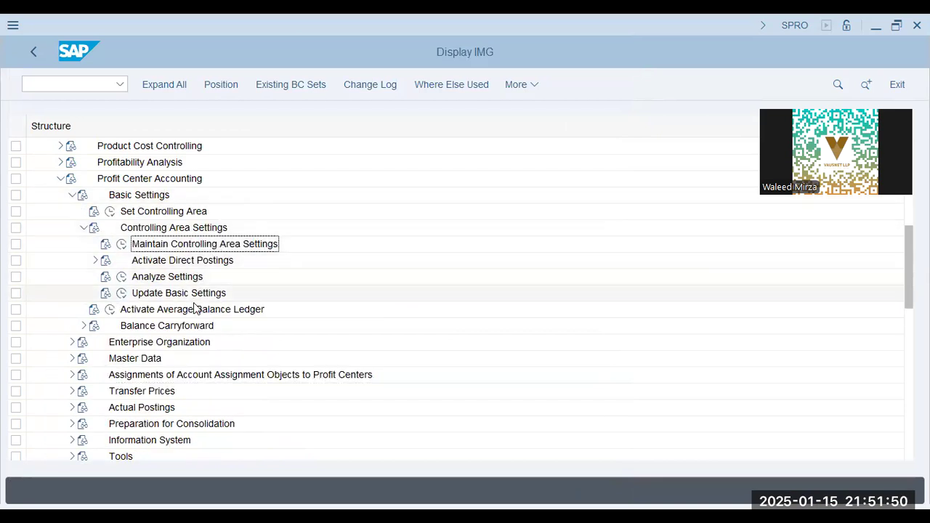
{"action": "left_click", "coordinate": [94, 260]}
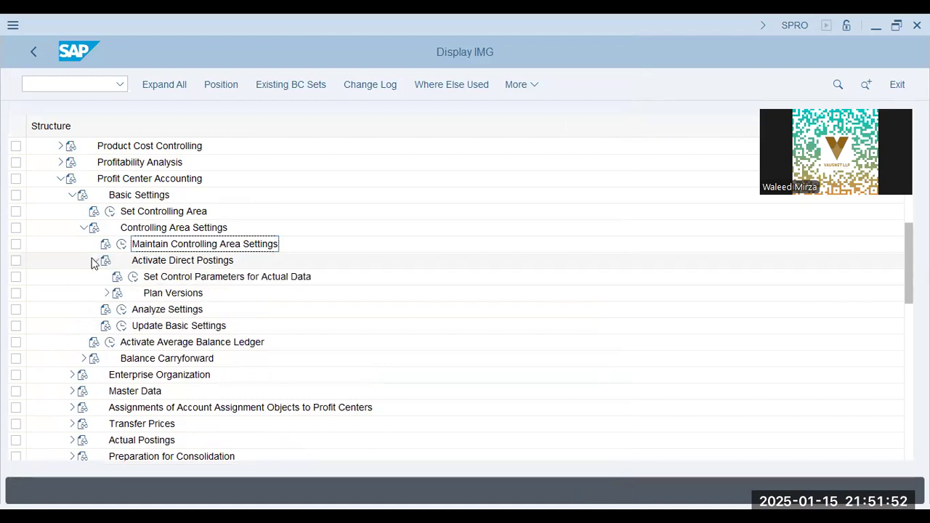
{"action": "left_click", "coordinate": [154, 279]}
{"action": "left_click", "coordinate": [123, 278]}
{"action": "left_click", "coordinate": [133, 278]}
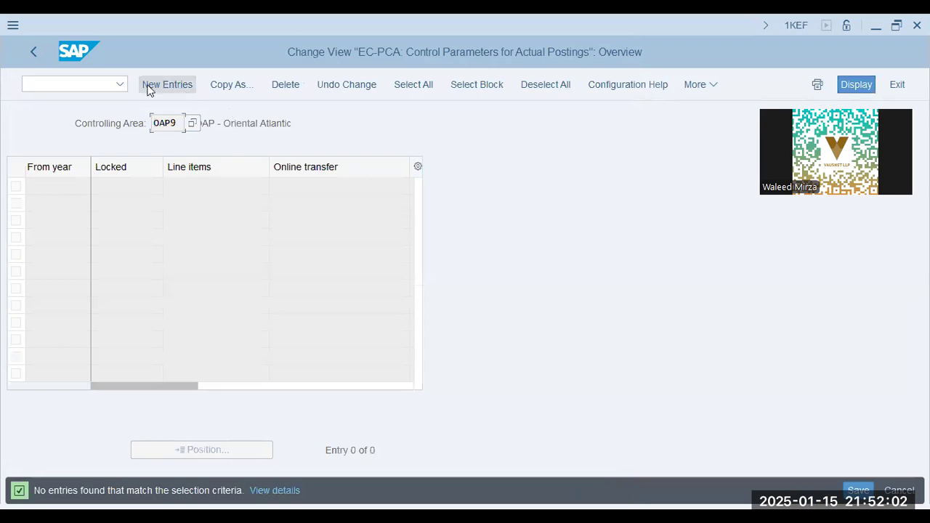
Step: Add a control parameter entry from year 2025 with Line items and Online transfer active, save it, and leave the new entries
{"action": "left_click", "coordinate": [157, 86]}
{"action": "type", "text": "2025"}
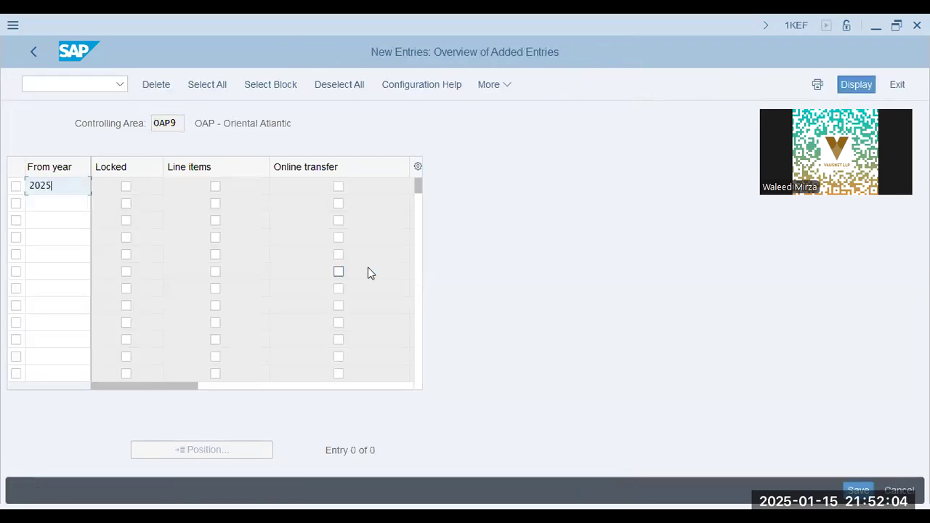
{"action": "key", "text": "Tab"}
{"action": "key", "text": "Tab"}
{"action": "key", "text": "space"}
{"action": "key", "text": "Tab"}
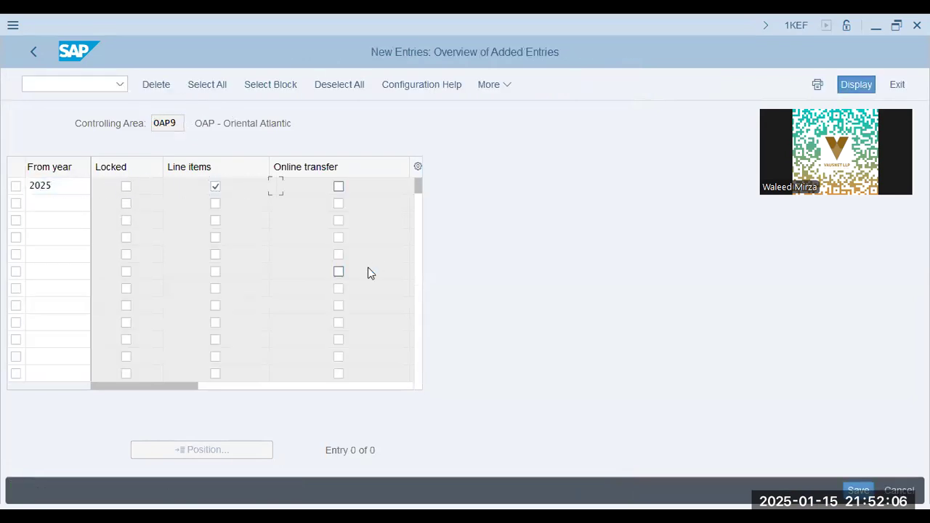
{"action": "key", "text": "Return"}
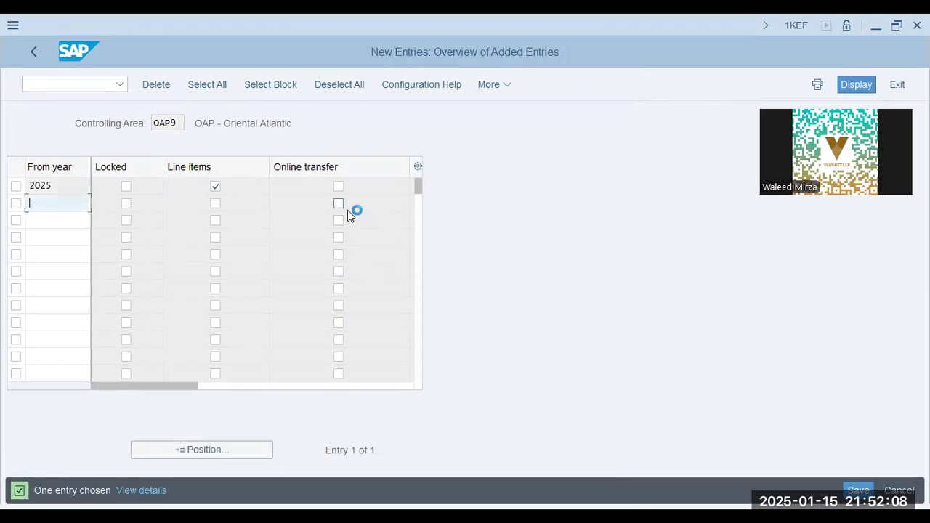
{"action": "left_click", "coordinate": [335, 184]}
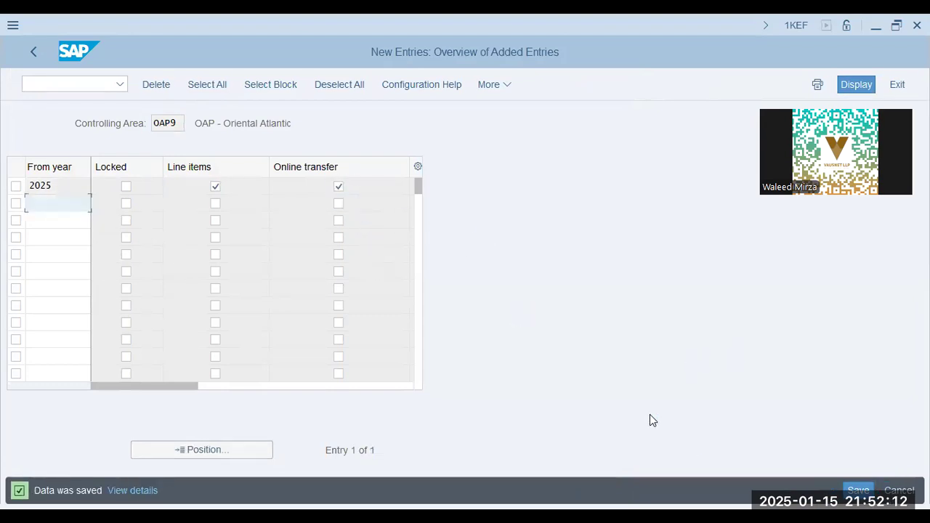
{"action": "left_click", "coordinate": [31, 51]}
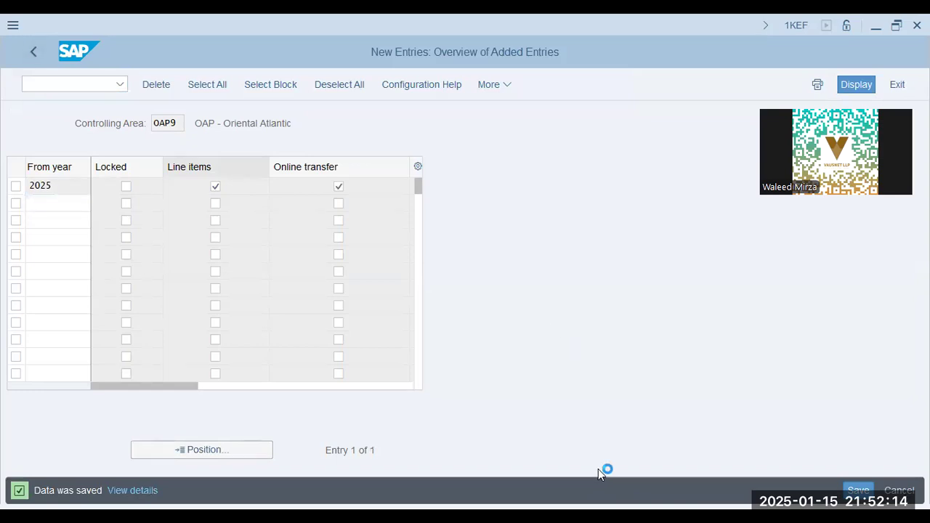
Step: Check slide 4 of the lecture in PowerPoint, return to the SAP customizing tree, and open Maintain Plan Versions under Plan Versions
{"action": "key", "text": "alt+Tab"}
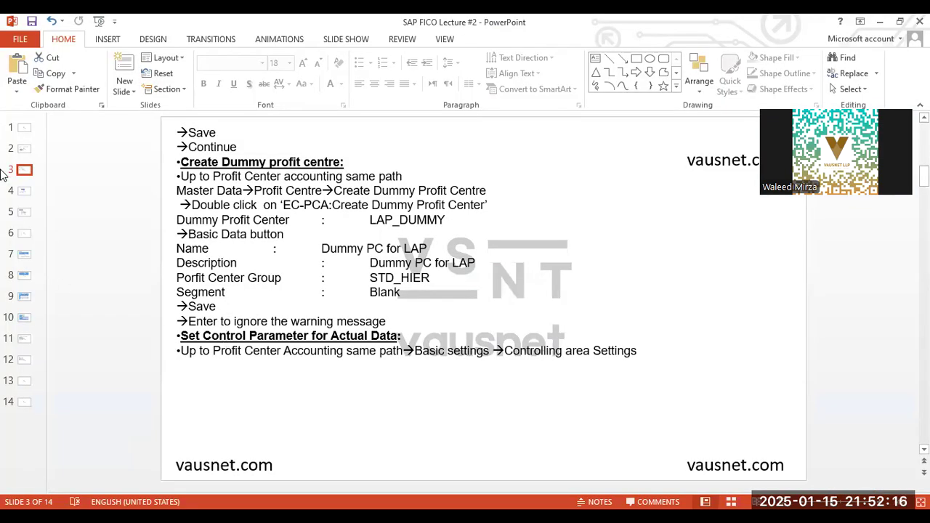
{"action": "left_click", "coordinate": [24, 191]}
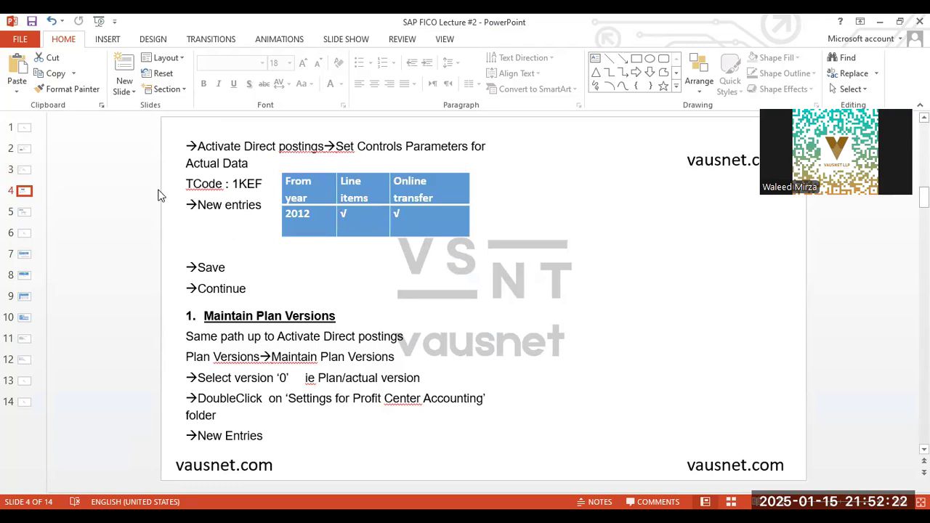
{"action": "key", "text": "alt+Tab"}
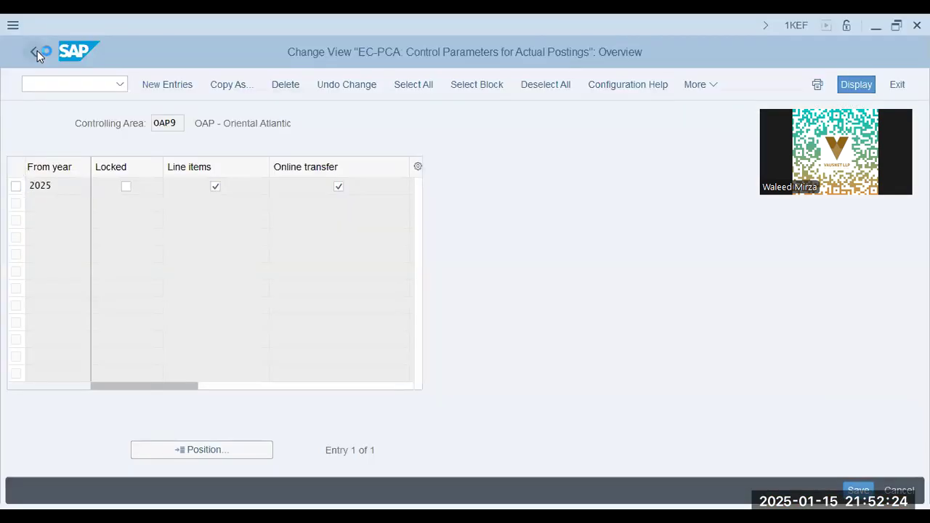
{"action": "key", "text": "alt+Tab"}
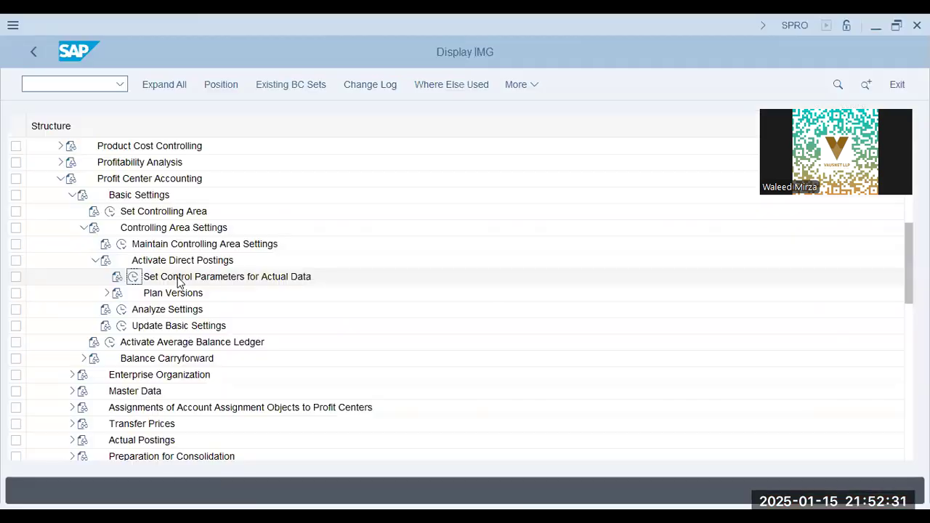
{"action": "key", "text": "alt+Tab"}
{"action": "left_click", "coordinate": [107, 293]}
{"action": "left_click", "coordinate": [157, 310]}
{"action": "left_click", "coordinate": [146, 311]}
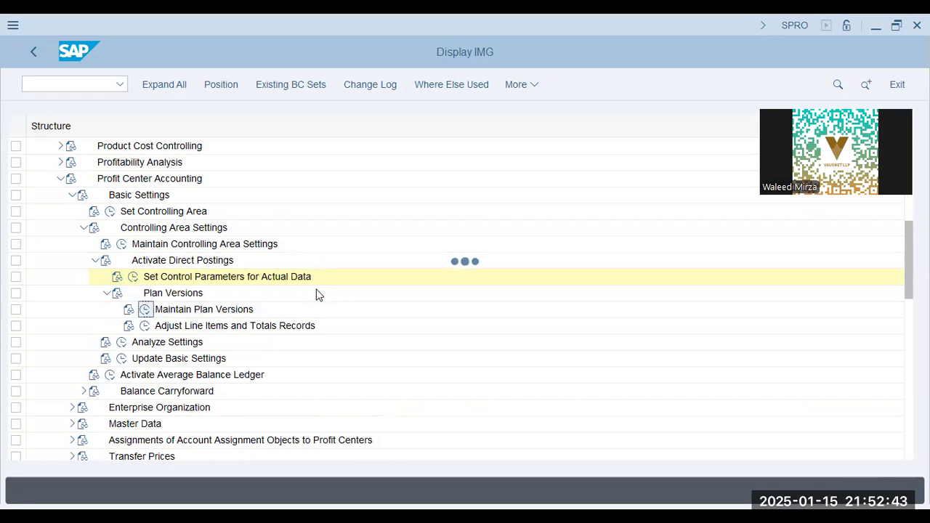
Step: Select version 0, Plan/actual version, and open its Settings for Profit Center Accounting
{"action": "key", "text": "alt+Tab"}
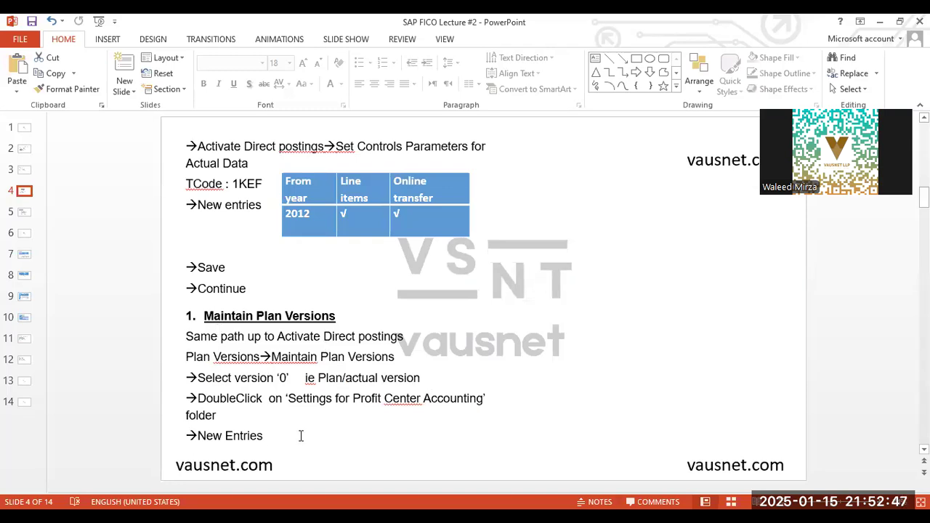
{"action": "key", "text": "alt+Tab"}
{"action": "left_click", "coordinate": [195, 166]}
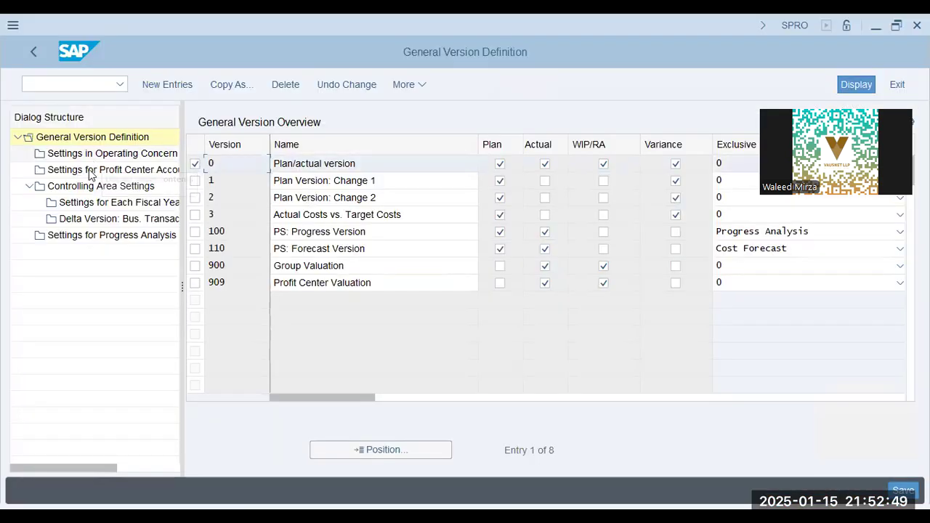
{"action": "left_click", "coordinate": [90, 172]}
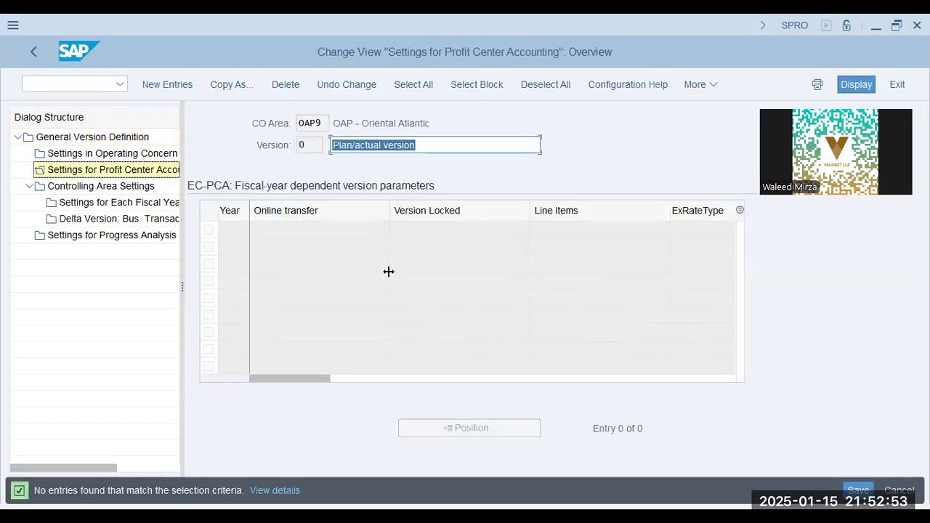
Step: Add a new fiscal-year entry for 2025 to version 0 with Online transfer and Line Items active
{"action": "left_click", "coordinate": [181, 85]}
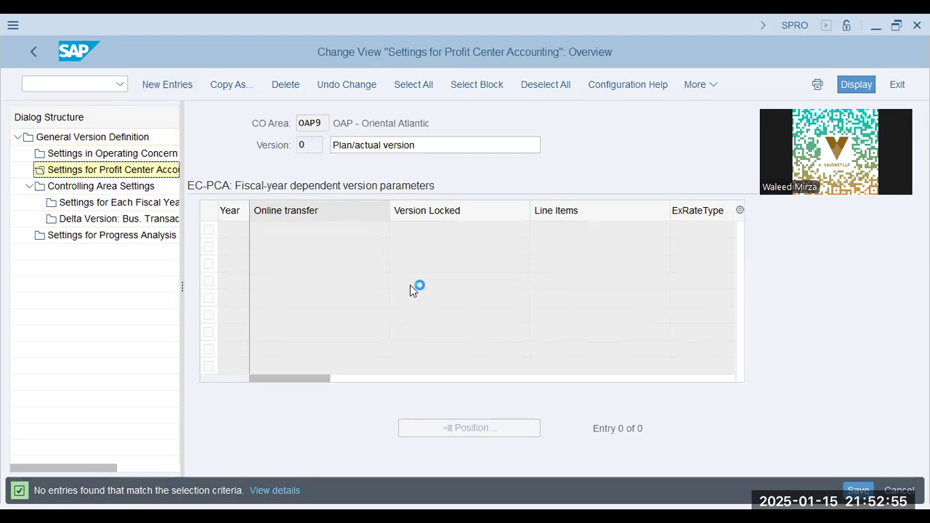
{"action": "type", "text": "2025"}
{"action": "key", "text": "Tab"}
{"action": "key", "text": "space"}
{"action": "key", "text": "Tab"}
{"action": "key", "text": "Tab"}
{"action": "key", "text": "space"}
{"action": "key", "text": "Tab"}
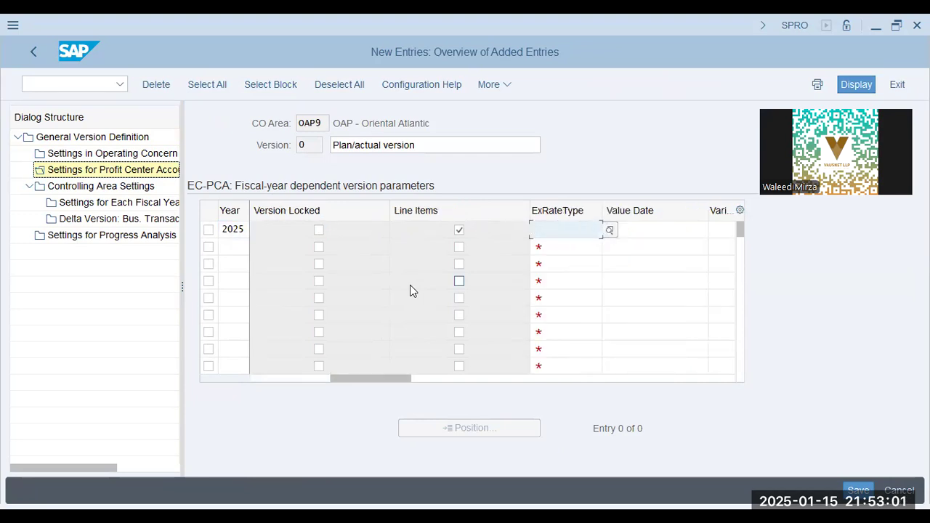
Step: Set the 2025 entry's exchange rate type to M, Standard translation at average rate, checking it against slide 5 of the PowerPoint lecture
{"action": "type", "text": "m"}
{"action": "key", "text": "Tab"}
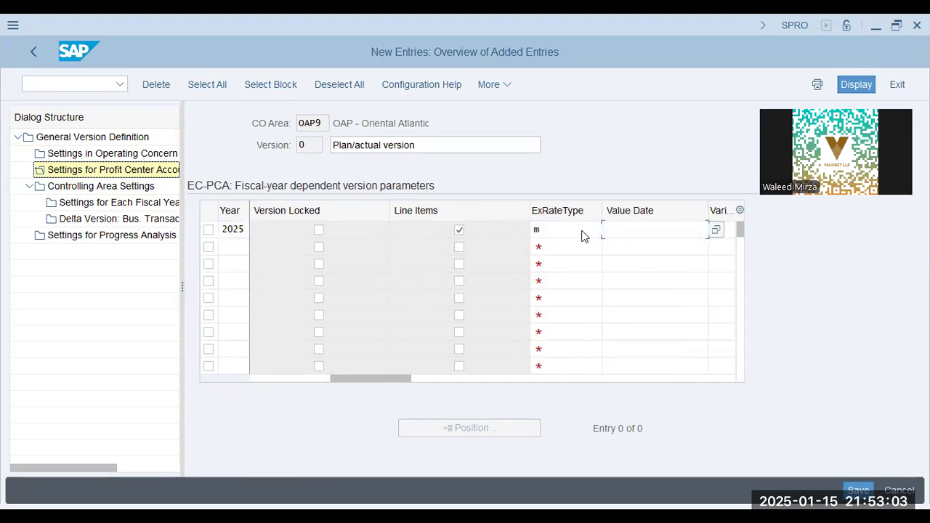
{"action": "key", "text": "Return"}
{"action": "key", "text": "alt+Tab"}
{"action": "scroll", "coordinate": [326, 424], "scroll_direction": "down", "scroll_amount": 1}
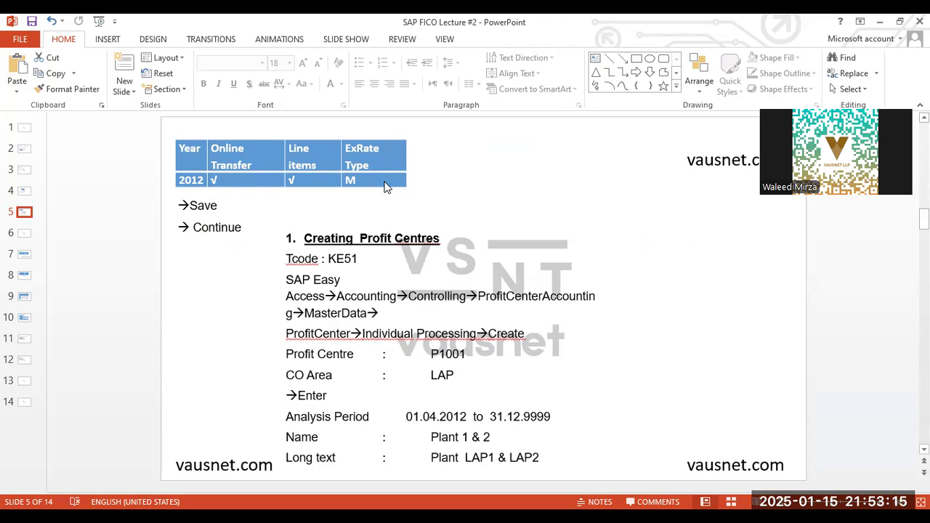
{"action": "key", "text": "alt+Tab"}
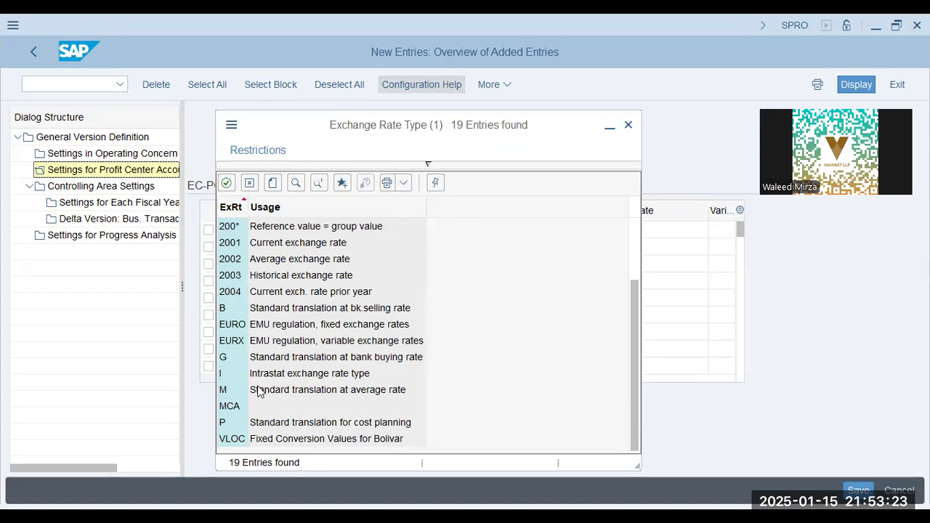
{"action": "double_click", "coordinate": [373, 390]}
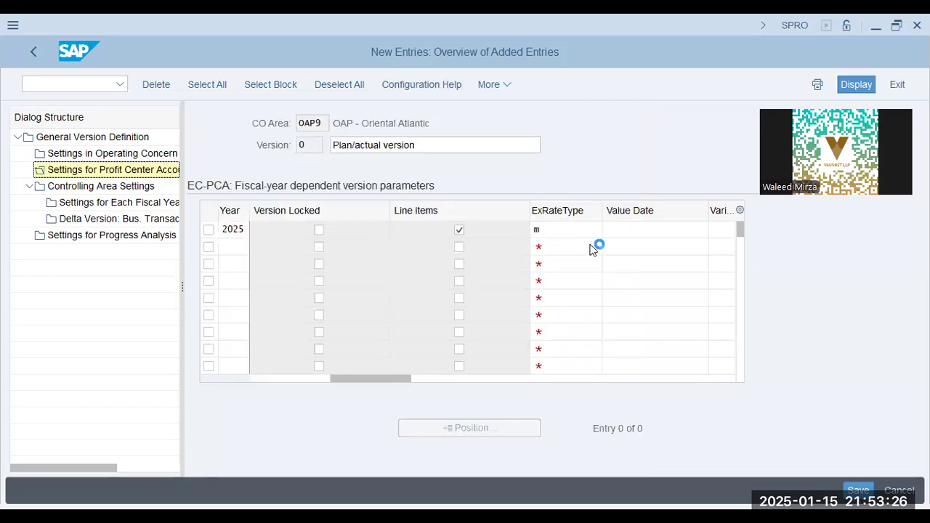
{"action": "left_click", "coordinate": [626, 230]}
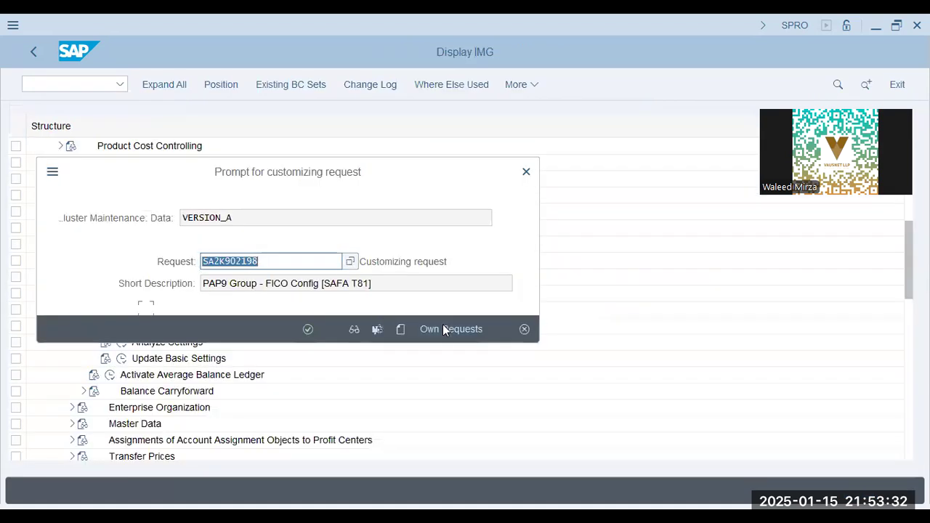
Step: Save the version settings under the OAP9-FICO Config customizing request SA2K902214, chosen from the own requests
{"action": "left_click", "coordinate": [444, 329]}
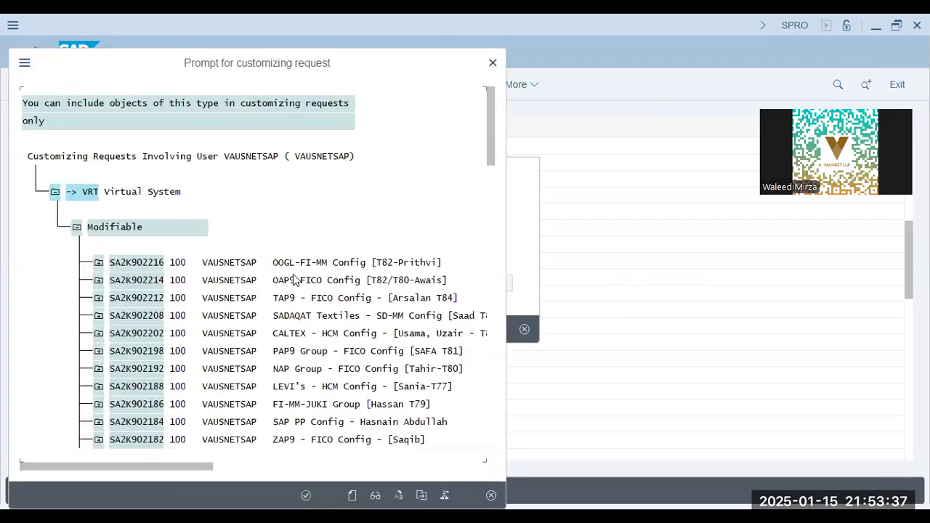
{"action": "double_click", "coordinate": [296, 281]}
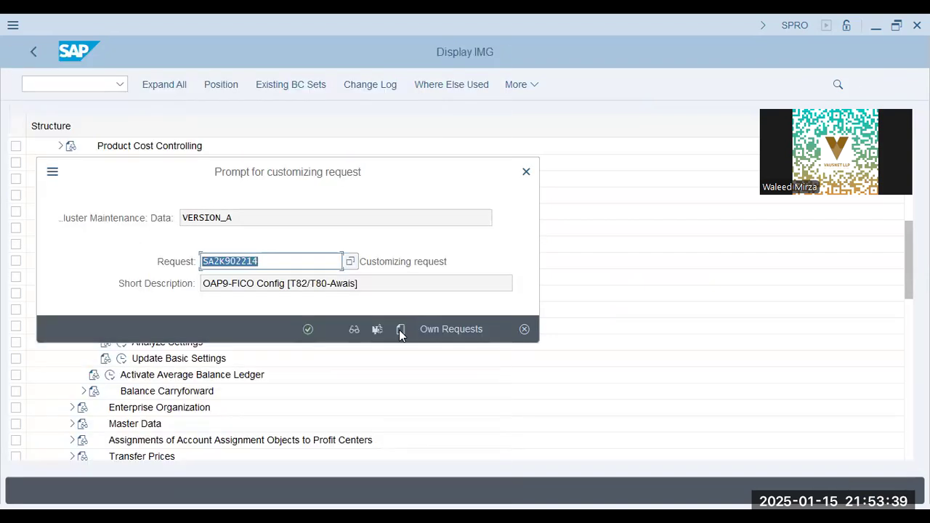
{"action": "left_click", "coordinate": [308, 329]}
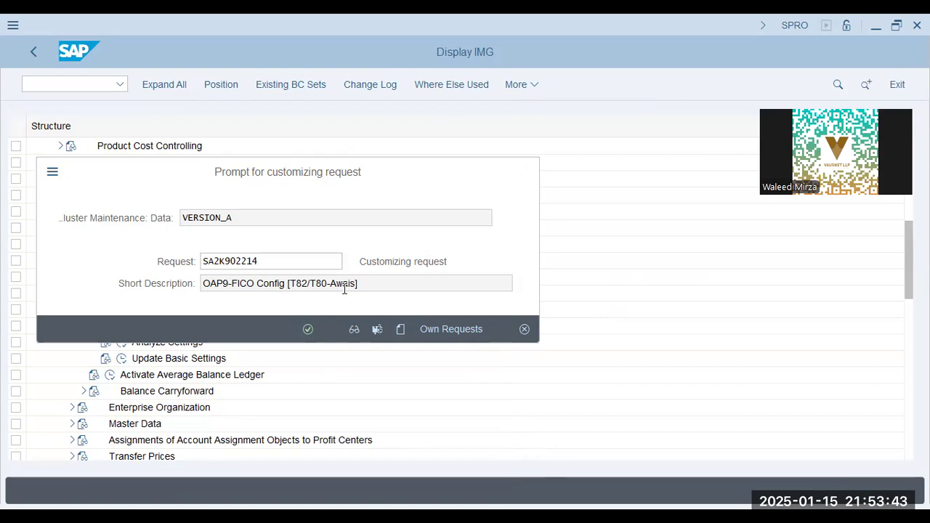
Step: Check the profit center slide in PowerPoint, leave the plan version settings in SAP, and start transaction KE51
{"action": "key", "text": "alt+Tab"}
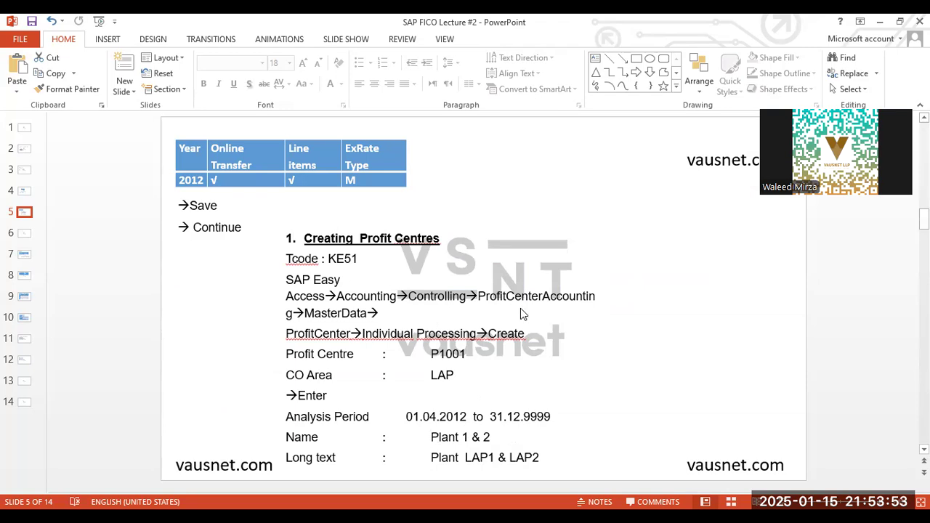
{"action": "key", "text": "alt+Tab"}
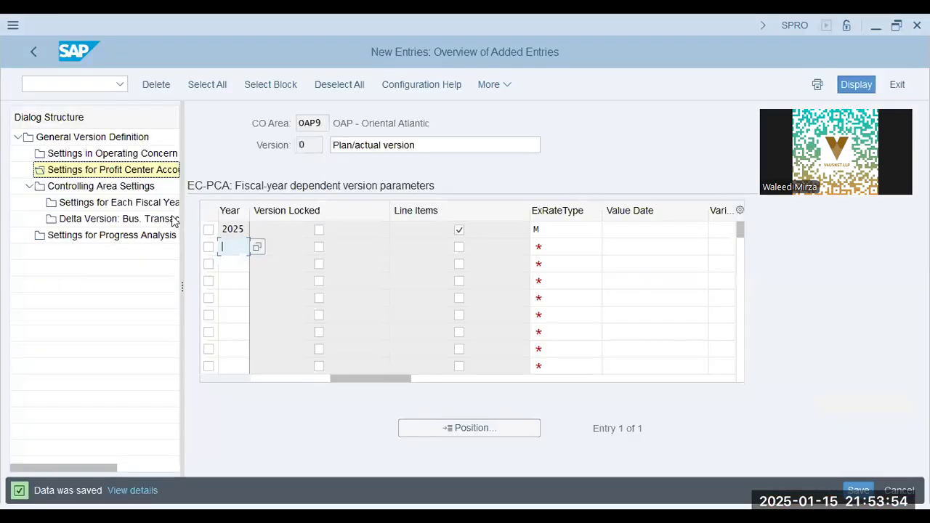
{"action": "left_click", "coordinate": [37, 56]}
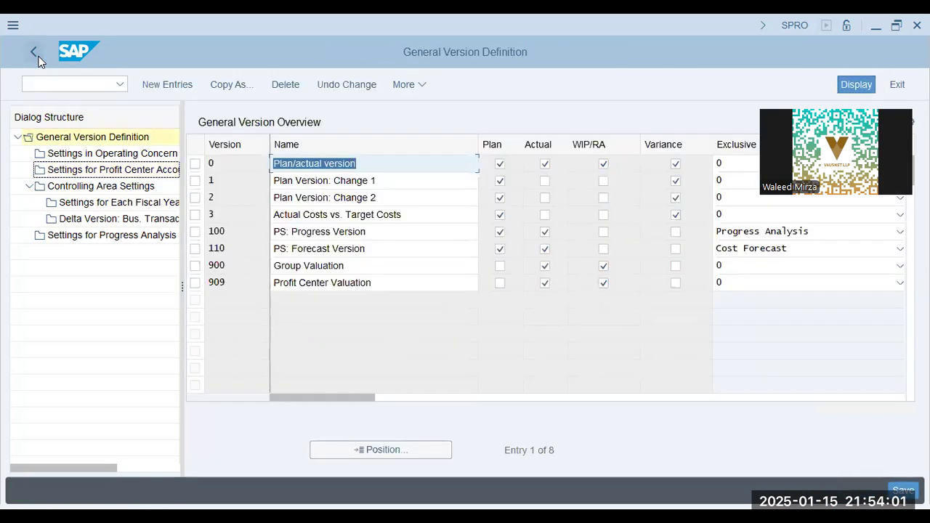
{"action": "left_click", "coordinate": [37, 56]}
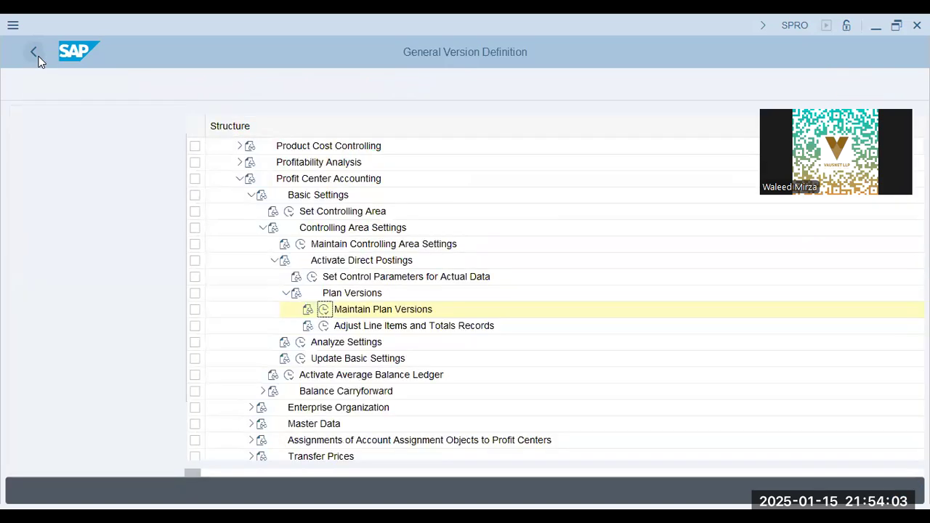
{"action": "left_click", "coordinate": [72, 195]}
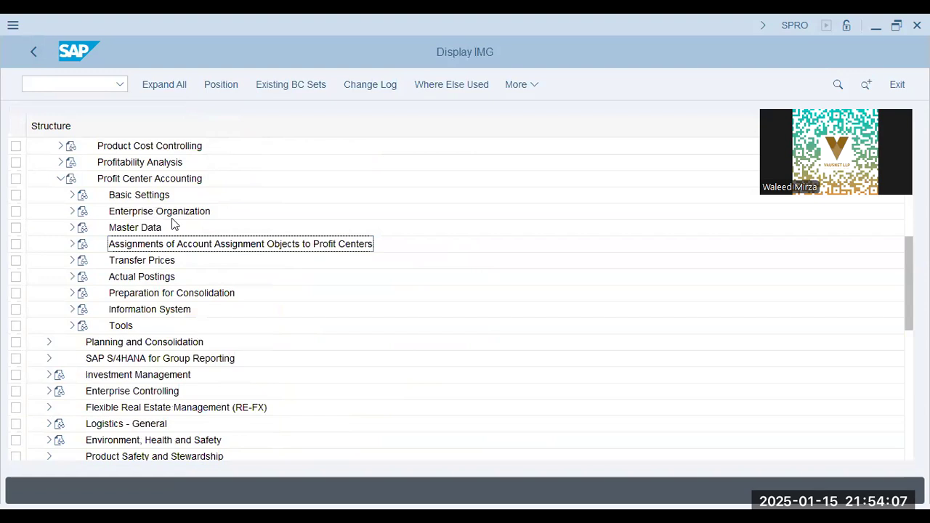
{"action": "type", "text": "/n ke51"}
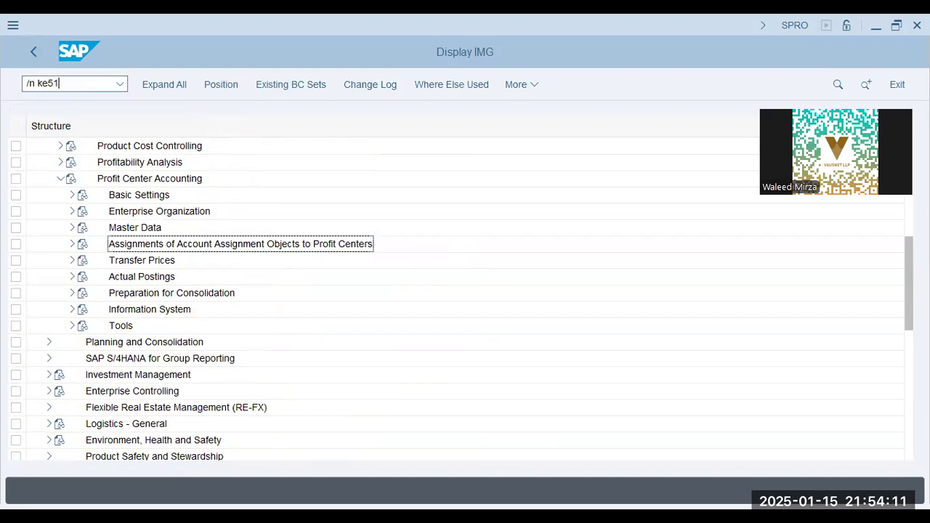
{"action": "key", "text": "Return"}
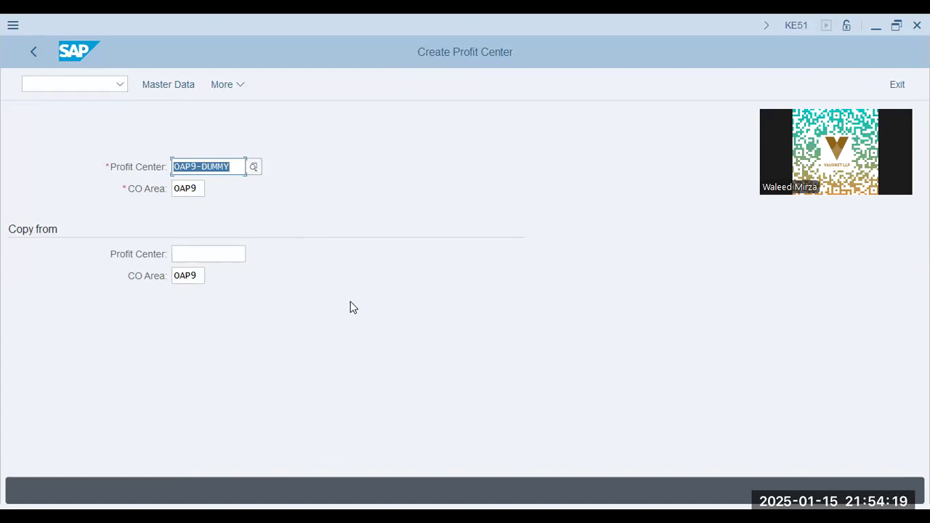
Step: Enter P1001 as the new profit center in CO area OAP9 and open its master data
{"action": "type", "text": "p1001"}
{"action": "key", "text": "Tab"}
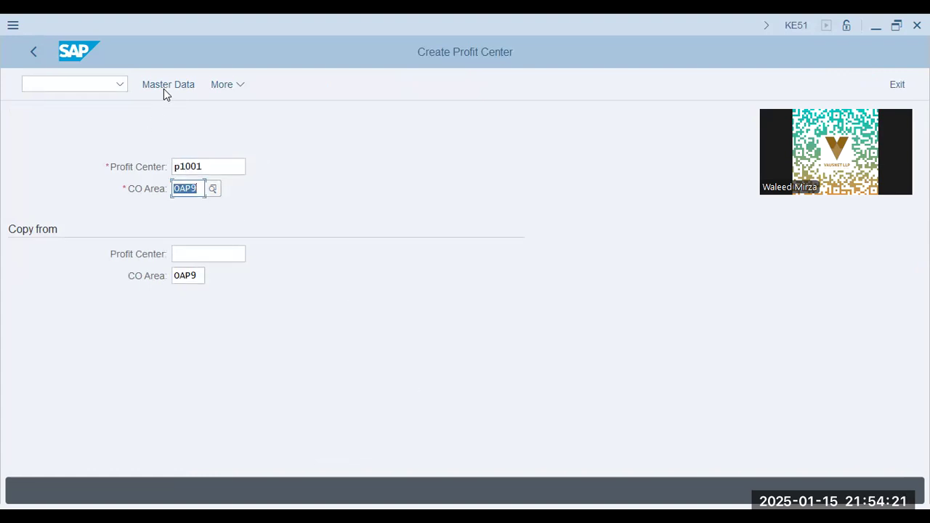
{"action": "key", "text": "Return"}
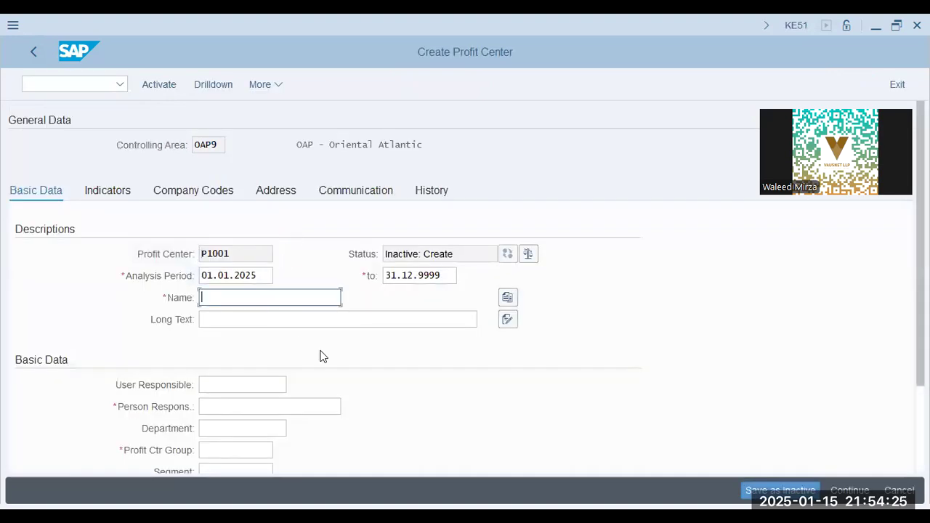
Step: Name the profit center Plant 1 & 2
{"action": "type", "text": "Plant"}
{"action": "key", "text": "Down"}
{"action": "key", "text": "Return"}
{"action": "key", "text": "Tab"}
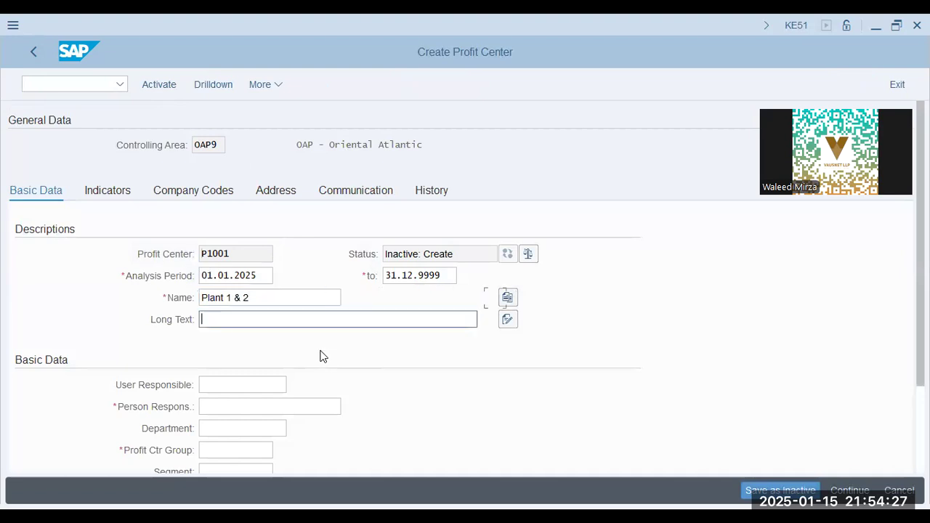
Step: Enter PLANT 1 & 2 OAP9 as the long text of profit center P1001
{"action": "type", "text": "P"}
{"action": "key", "text": "Down"}
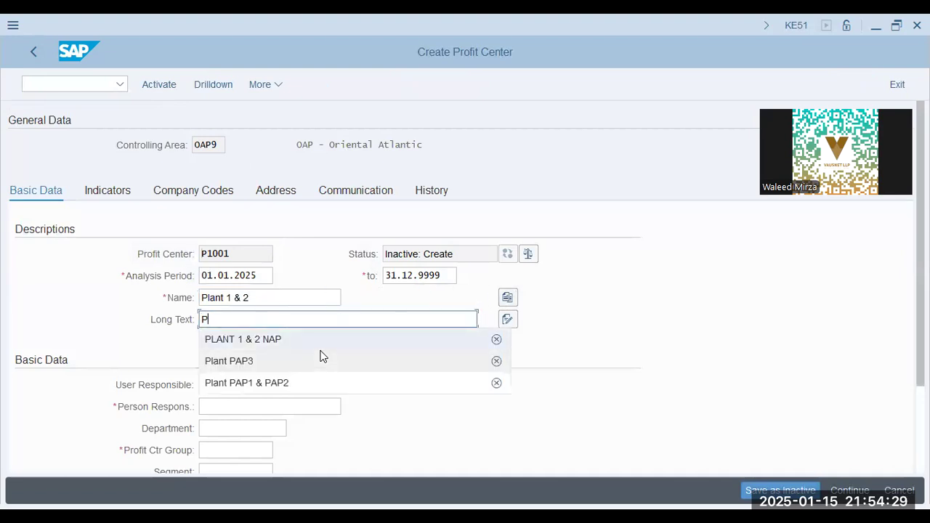
{"action": "type", "text": "l"}
{"action": "key", "text": "Return"}
{"action": "key", "text": "shift+Left"}
{"action": "key", "text": "shift+Left"}
{"action": "key", "text": "shift+Left"}
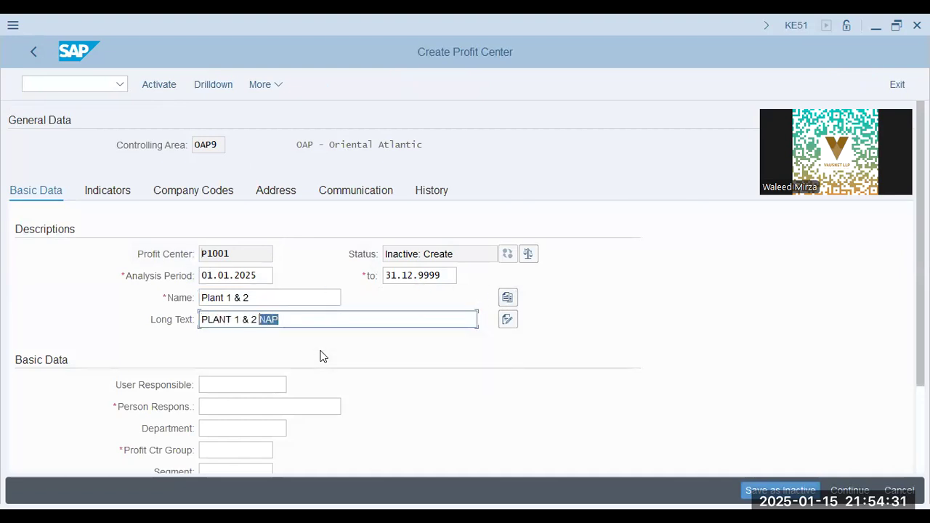
{"action": "type", "text": "OAP9"}
Step: Enter the responsible person's name and assign profit center group OAP9 to P1001
{"action": "key", "text": "Tab"}
{"action": "key", "text": "Tab"}
{"action": "key", "text": "Tab"}
{"action": "type", "text": "Jim"}
{"action": "key", "text": "Tab"}
{"action": "key", "text": "Tab"}
{"action": "scroll", "coordinate": [330, 360], "scroll_direction": "down", "scroll_amount": 3}
{"action": "left_click", "coordinate": [282, 379]}
{"action": "left_click", "coordinate": [240, 402]}
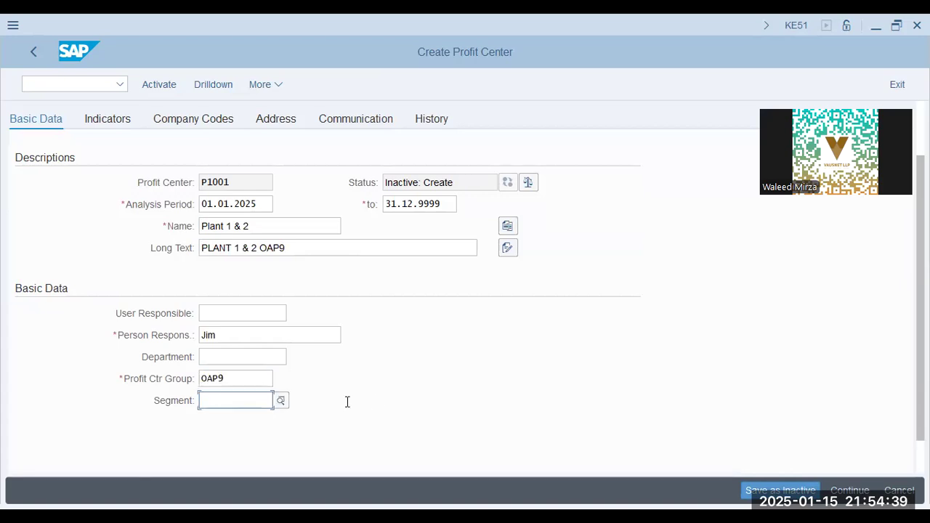
Step: Look up the profit center's segment on slide 6 in PowerPoint and return to SAP
{"action": "key", "text": "alt+Tab"}
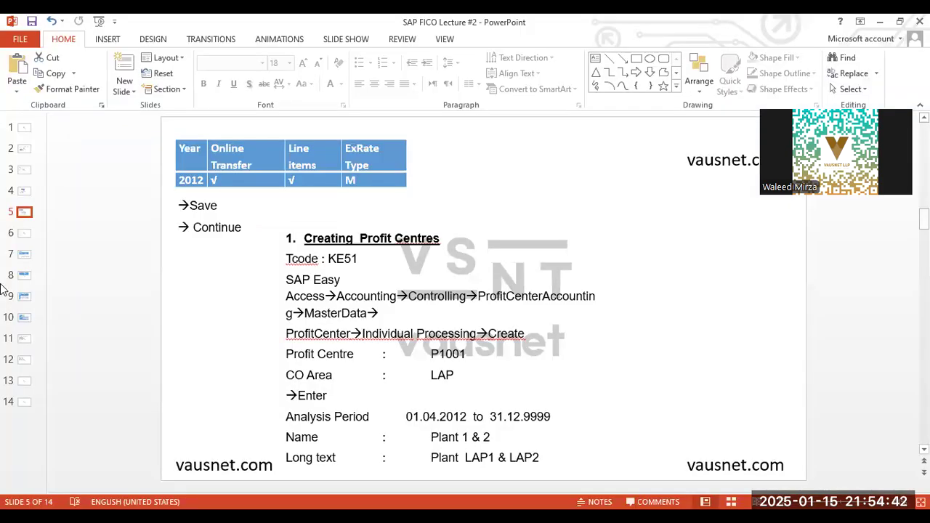
{"action": "left_click", "coordinate": [22, 236]}
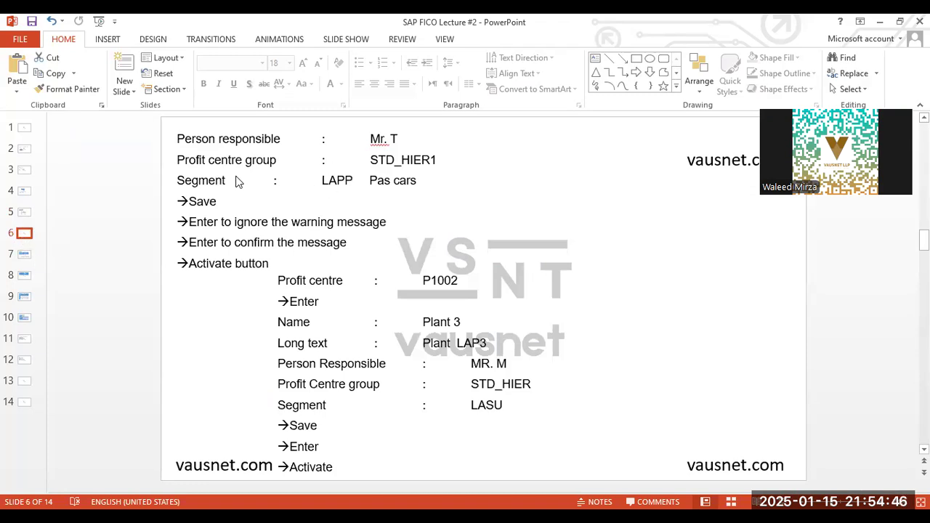
{"action": "key", "text": "alt+Tab"}
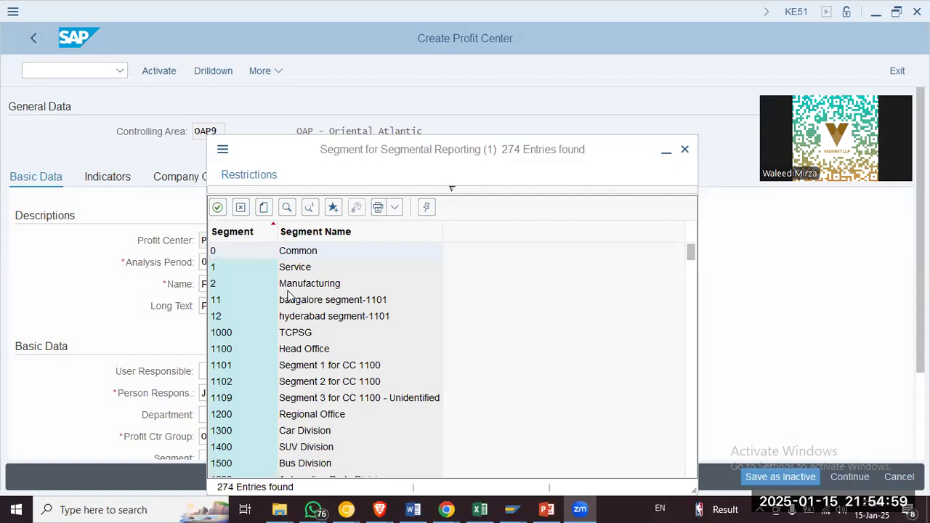
Step: Find and assign segment OAPP, Orient Auto - Passenger Vehicles, to profit center P1001 and activate it
{"action": "left_click", "coordinate": [286, 207]}
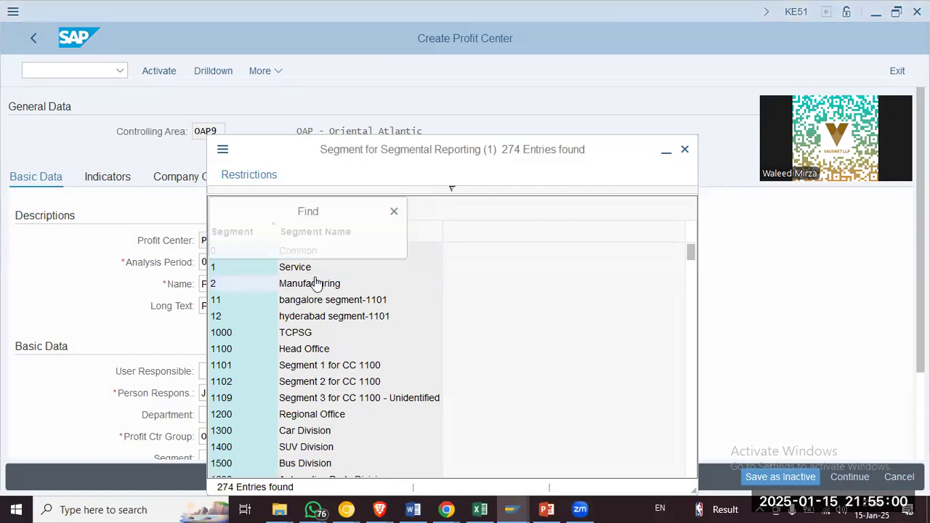
{"action": "key", "text": "Return"}
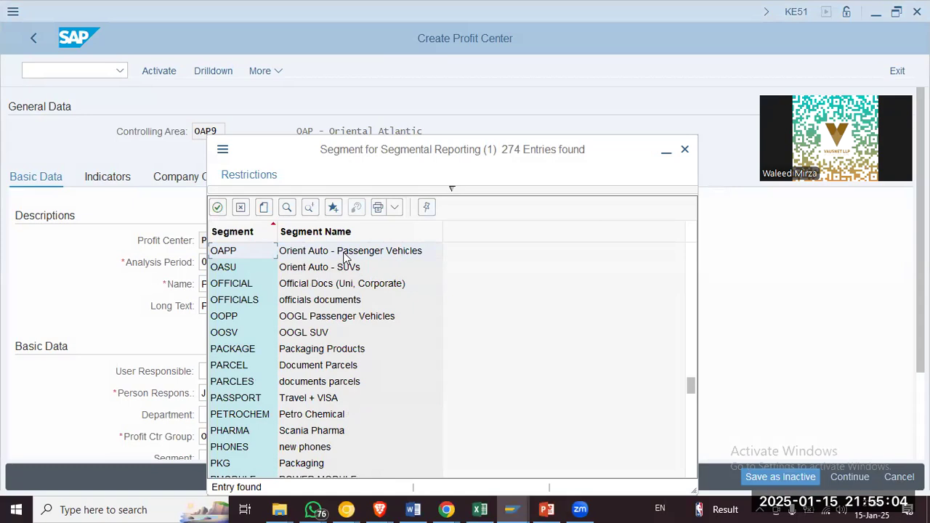
{"action": "left_click", "coordinate": [409, 252]}
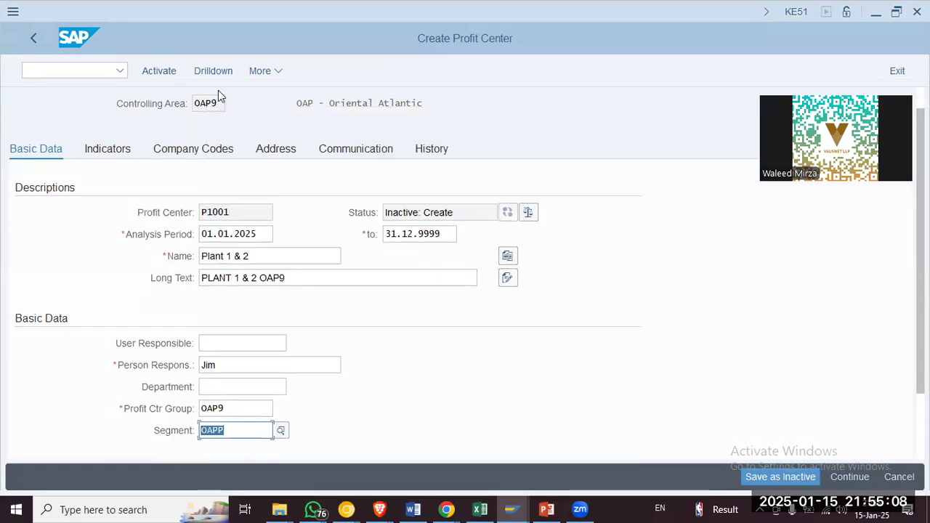
{"action": "left_click", "coordinate": [161, 72]}
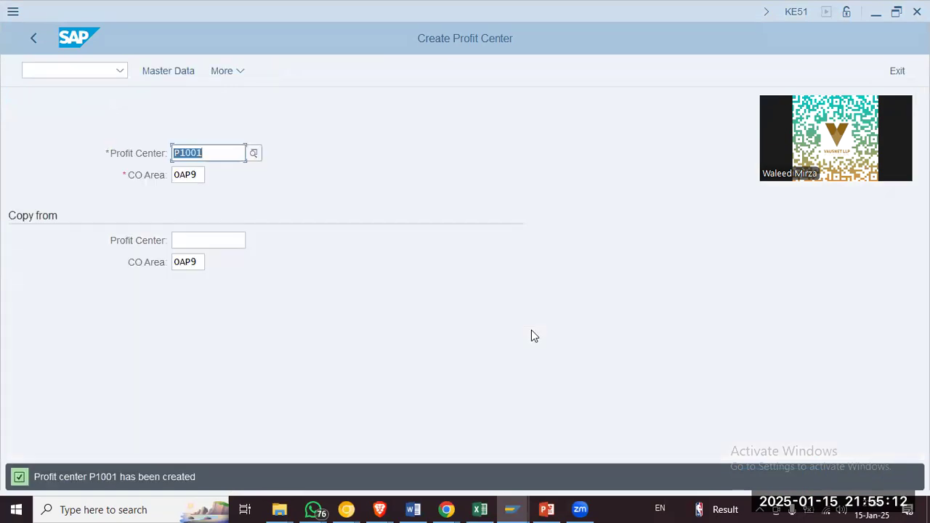
Step: Check the details for profit center P1002 on the PowerPoint slide and return to SAP
{"action": "key", "text": "alt+Tab"}
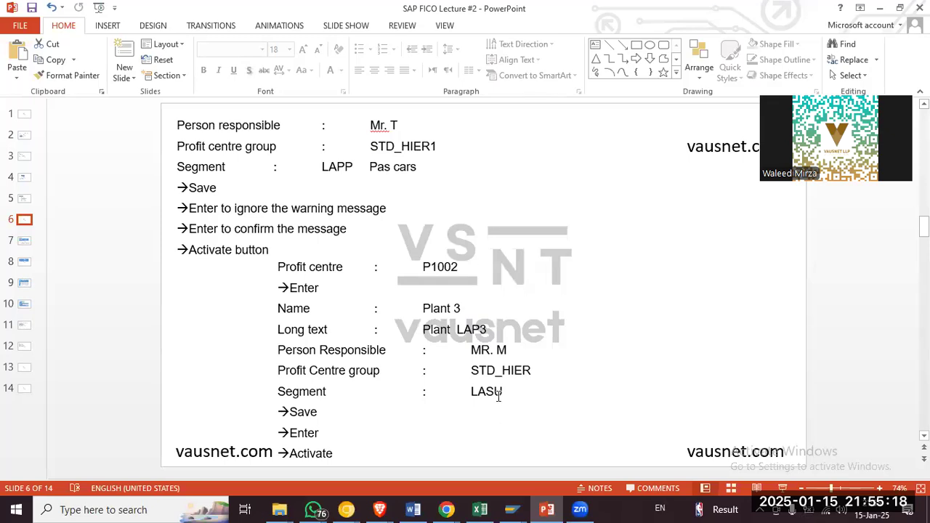
{"action": "left_click", "coordinate": [552, 439]}
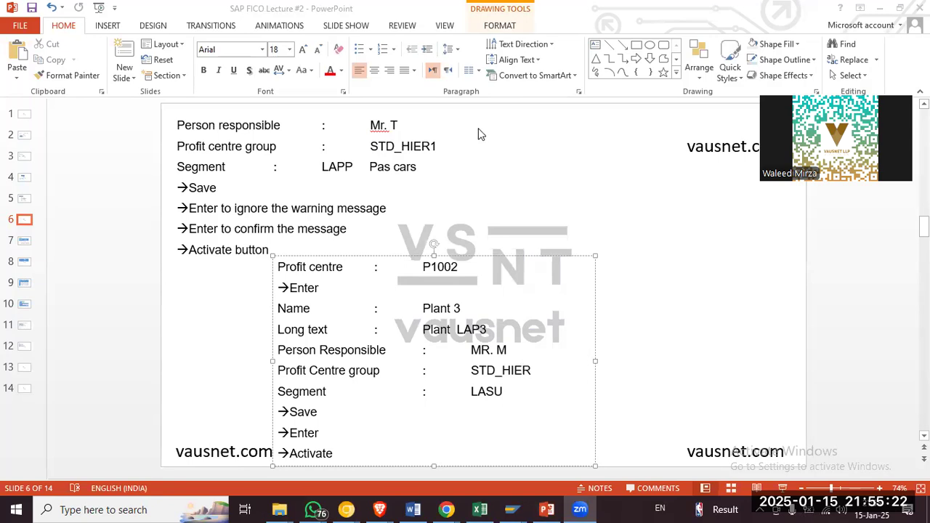
{"action": "key", "text": "alt+Tab"}
Step: Enter P1002 as a new profit center in CO area OAP9, copied from P1001, and open its master data
{"action": "key", "text": "End"}
{"action": "key", "text": "BackSpace"}
{"action": "type", "text": "2"}
{"action": "key", "text": "Tab"}
{"action": "key", "text": "Tab"}
{"action": "key", "text": "Tab"}
{"action": "key", "text": "shift+Tab"}
{"action": "type", "text": "p"}
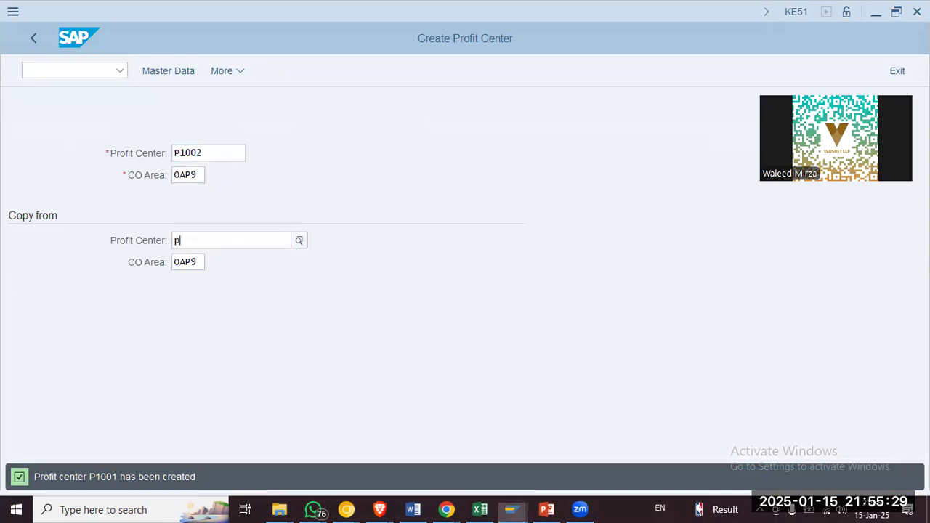
{"action": "type", "text": "1001"}
{"action": "key", "text": "Tab"}
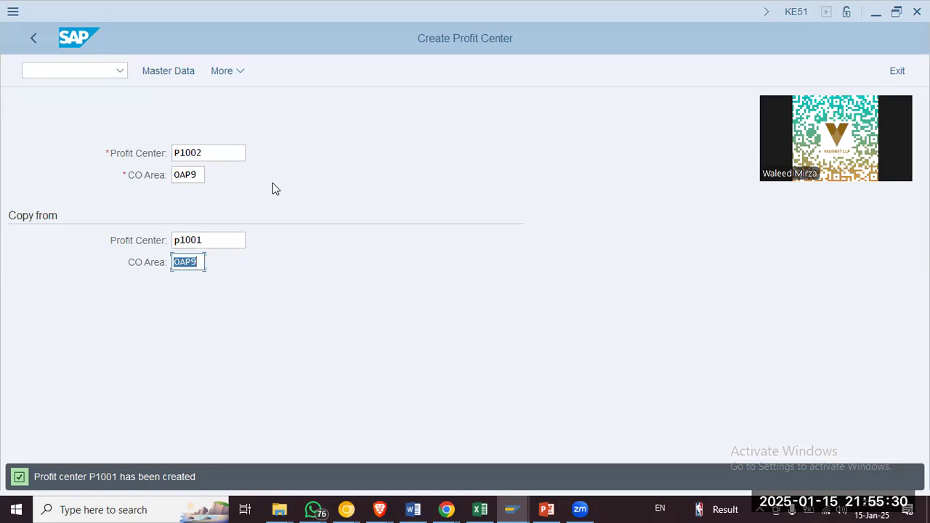
{"action": "left_click", "coordinate": [168, 74]}
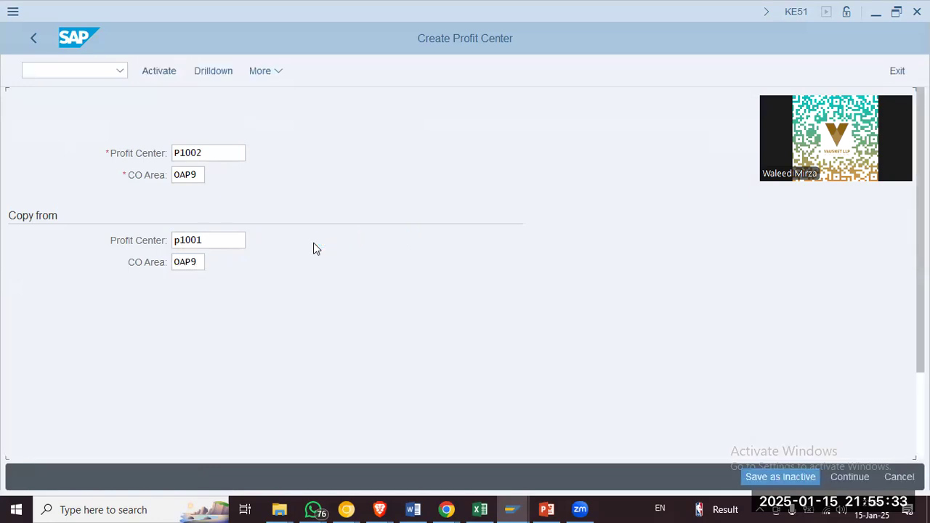
Step: Name profit center P1002 Plant 3 and set its long text to PLANT 3
{"action": "key", "text": "shift+Left"}
{"action": "key", "text": "shift+Left"}
{"action": "key", "text": "shift+Left"}
{"action": "key", "text": "shift+Left"}
{"action": "key", "text": "shift+Left"}
{"action": "type", "text": "3"}
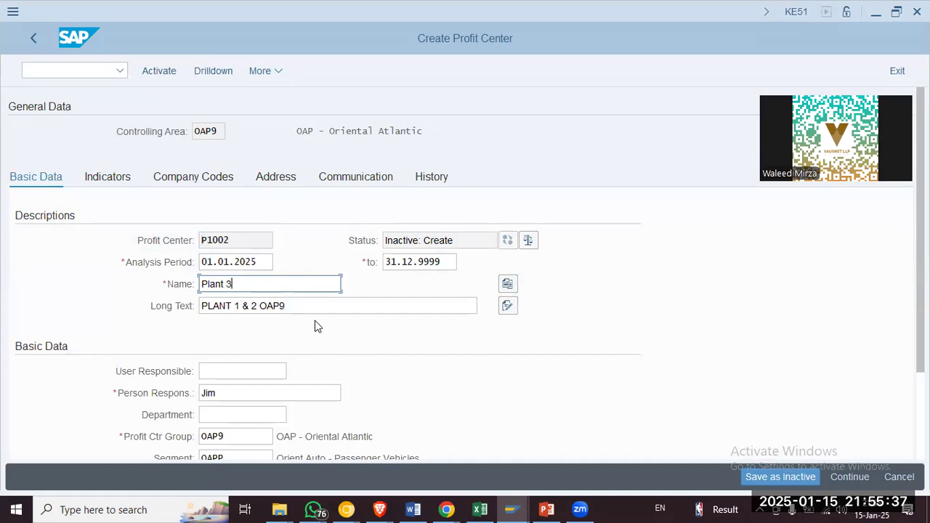
{"action": "key", "text": "Tab"}
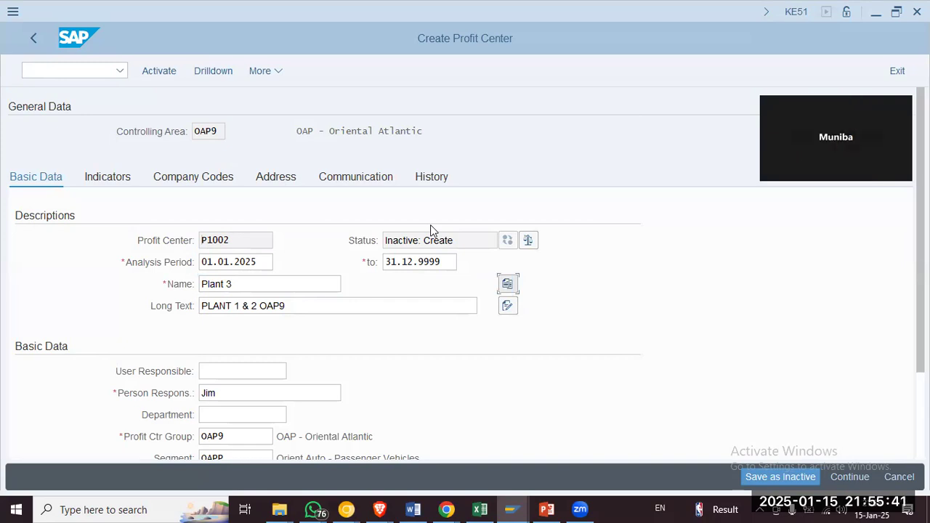
{"action": "left_click_drag", "start_coordinate": [288, 308], "coordinate": [234, 295]}
{"action": "type", "text": "3"}
{"action": "key", "text": "Tab"}
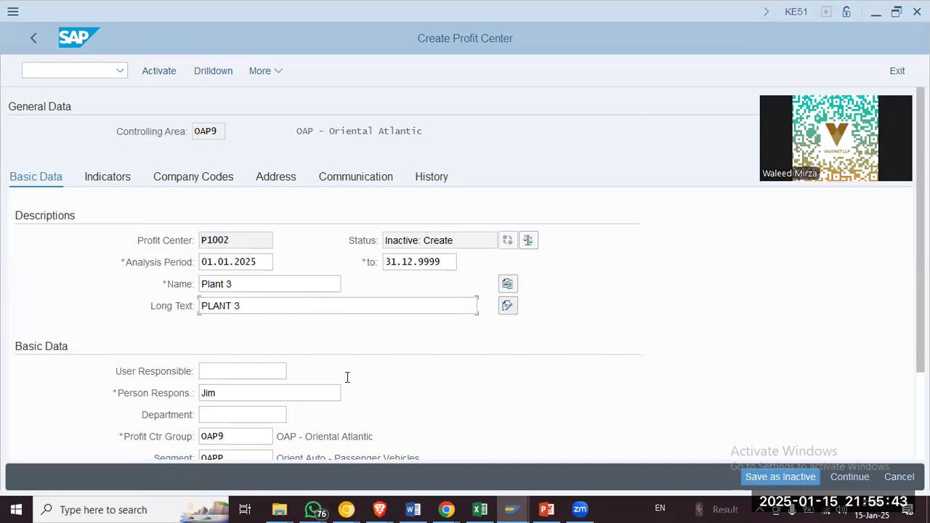
Step: Search the segments for "orient", assign segment OASU to profit center P1002 and activate it
{"action": "scroll", "coordinate": [271, 381], "scroll_direction": "down", "scroll_amount": 1}
{"action": "left_click", "coordinate": [252, 398]}
{"action": "left_click", "coordinate": [253, 418]}
{"action": "key", "text": "Return"}
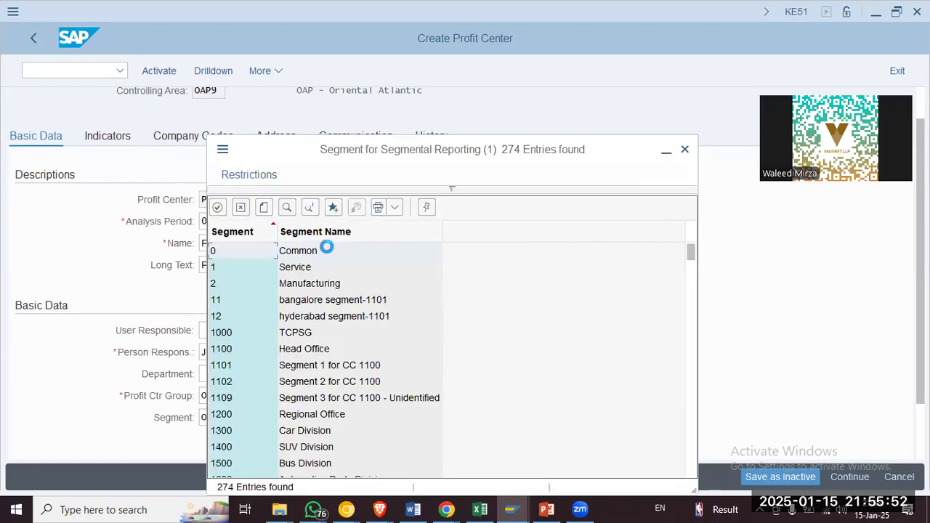
{"action": "left_click", "coordinate": [287, 207]}
{"action": "type", "text": "orient"}
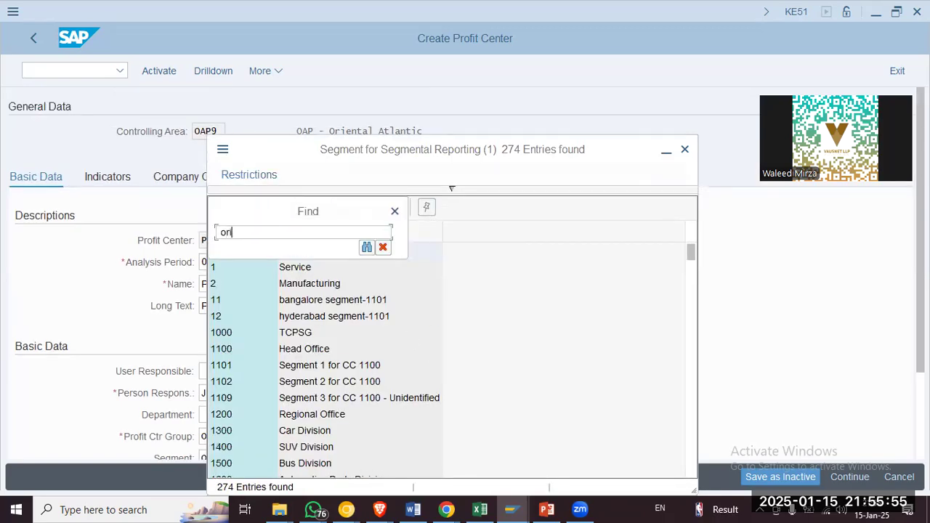
{"action": "key", "text": "Return"}
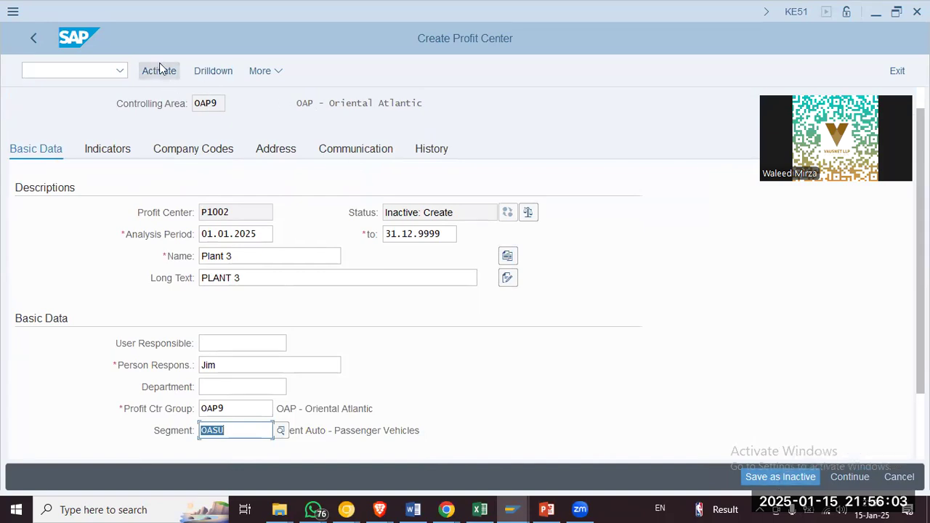
Step: Switch to PowerPoint and remove the blank space before the "Relationship between Profit centre & Cost centre" heading on slide 7
{"action": "left_click", "coordinate": [547, 509]}
{"action": "left_click", "coordinate": [25, 240]}
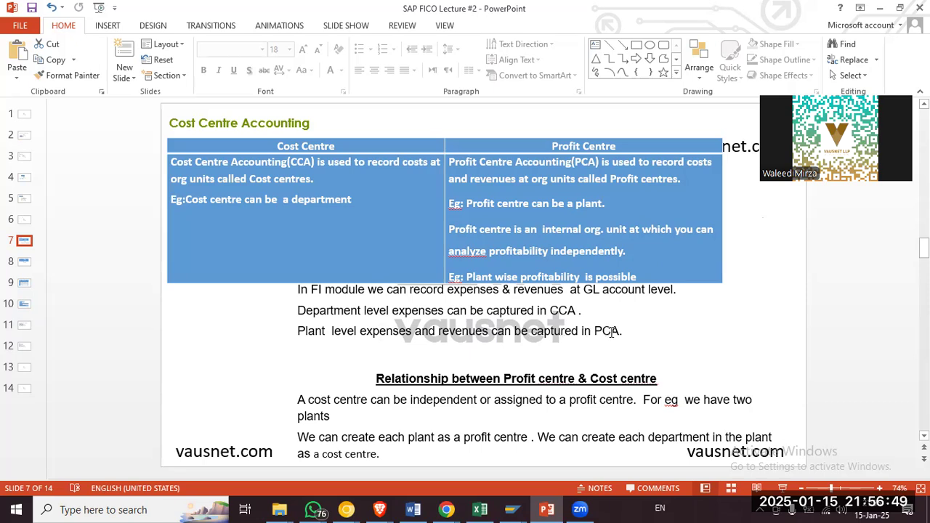
{"action": "left_click", "coordinate": [436, 352]}
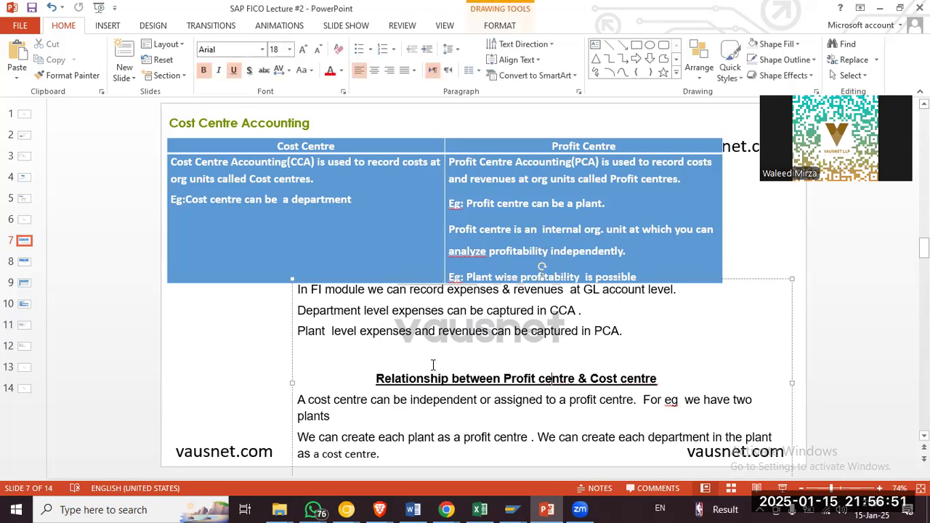
{"action": "key", "text": "Delete"}
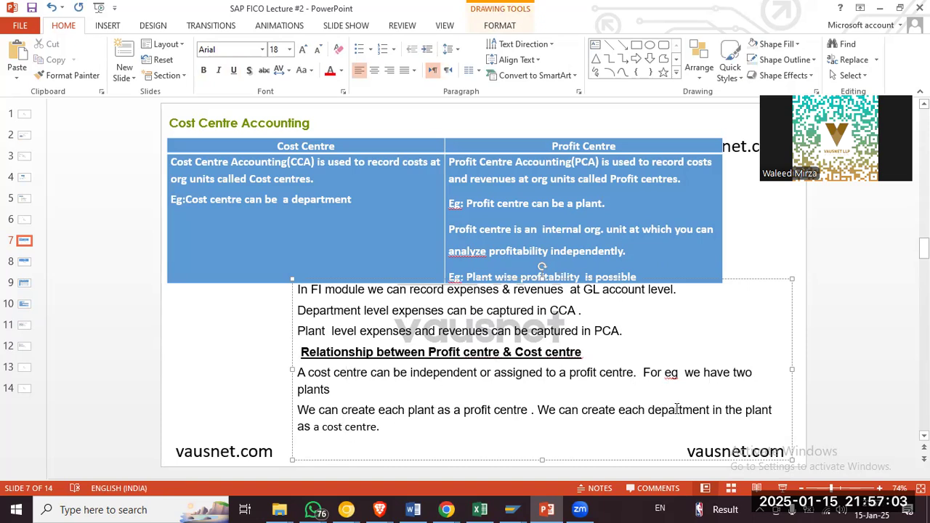
Step: Review the profit center and cost centre assignment table on slide 8, including the independent cost centres, and open slide 9
{"action": "left_click", "coordinate": [22, 263]}
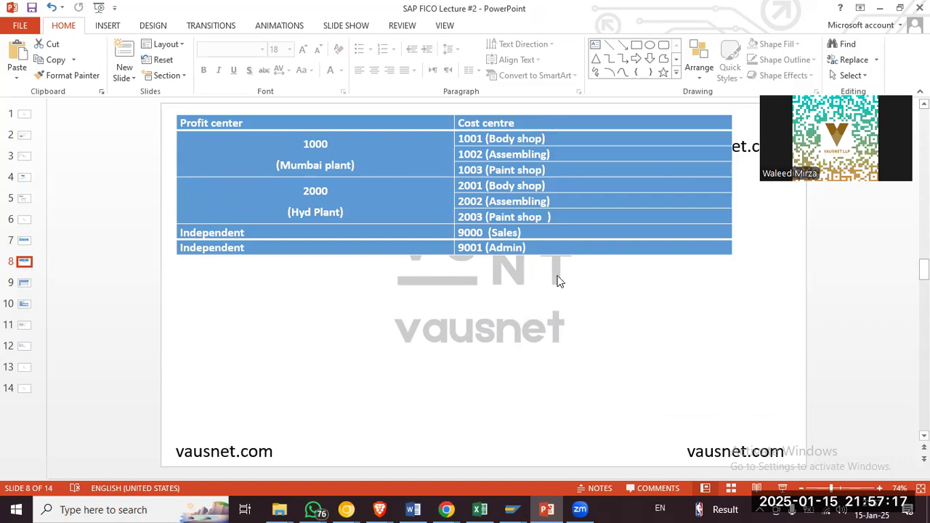
{"action": "left_click", "coordinate": [534, 233]}
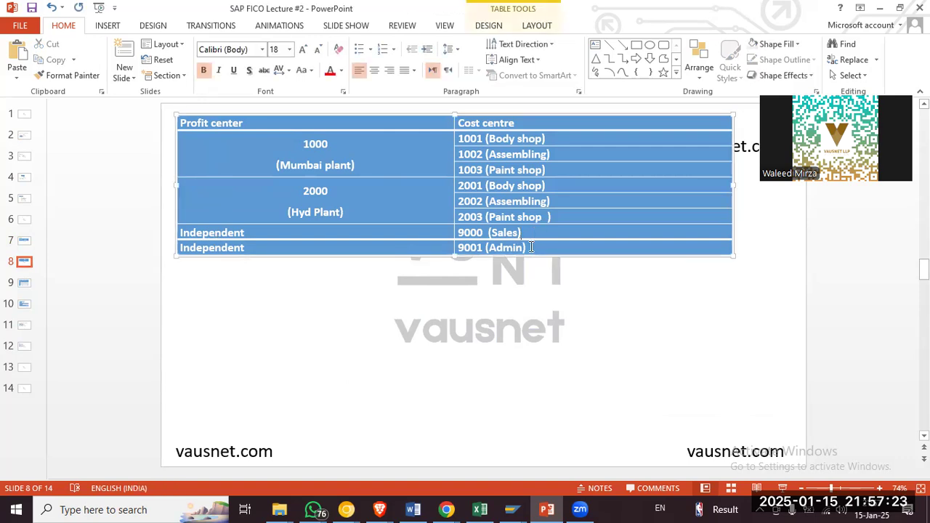
{"action": "left_click", "coordinate": [268, 230]}
{"action": "left_click", "coordinate": [539, 232]}
{"action": "left_click", "coordinate": [539, 249]}
{"action": "left_click", "coordinate": [24, 282]}
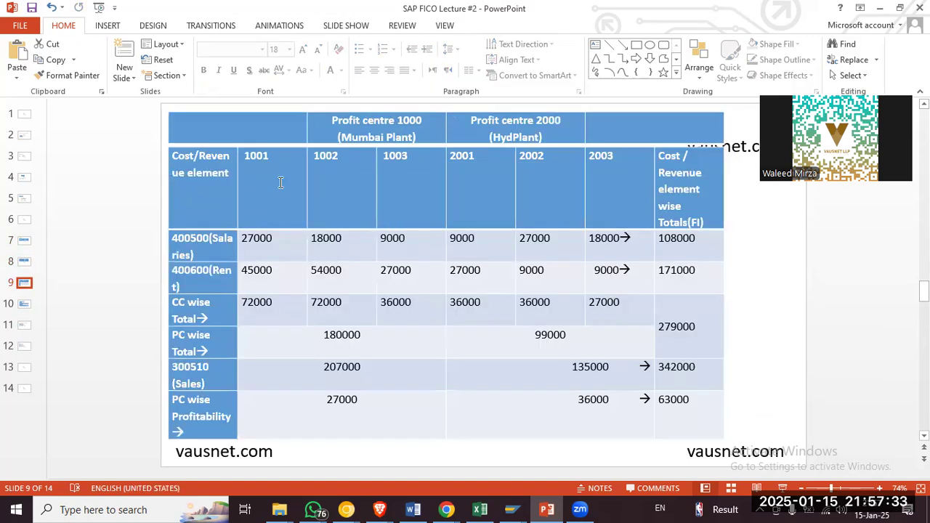
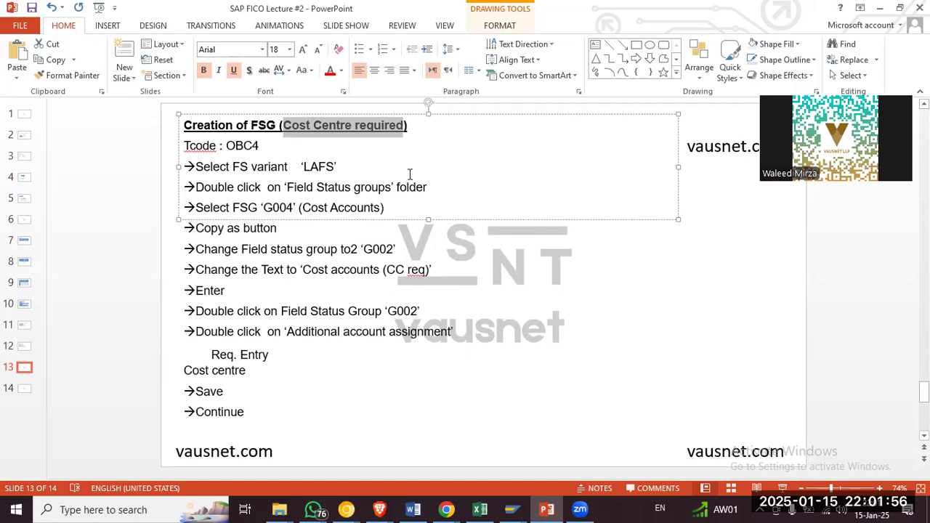
Step: Check the transaction code on the FSG creation slide, switch back to SAP and run transaction OBC4
{"action": "left_click", "coordinate": [234, 144]}
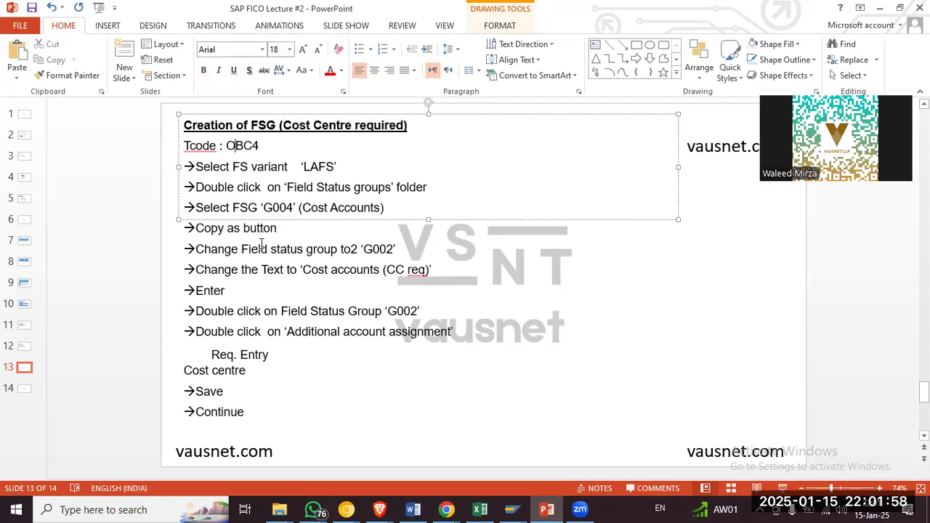
{"action": "key", "text": "alt+Tab"}
{"action": "left_click", "coordinate": [80, 65]}
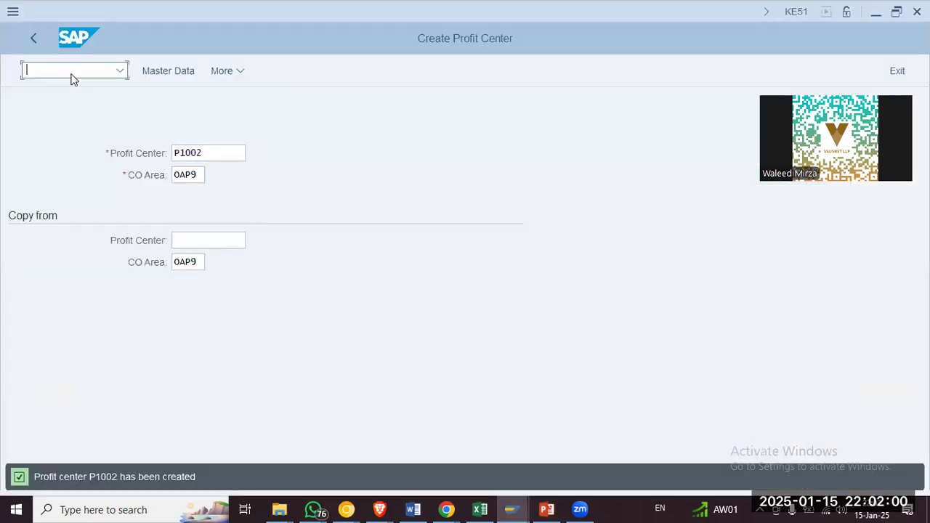
{"action": "type", "text": "/n o"}
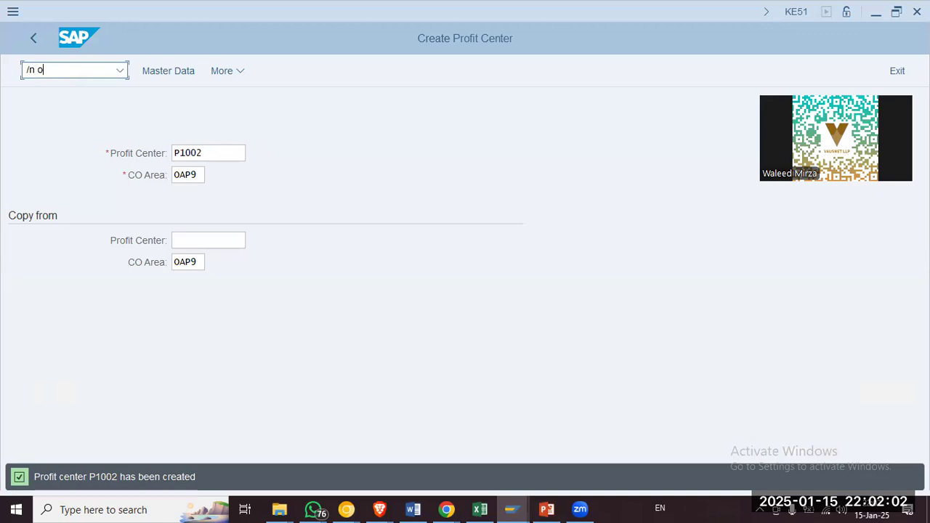
{"action": "type", "text": "bc4"}
{"action": "key", "text": "Return"}
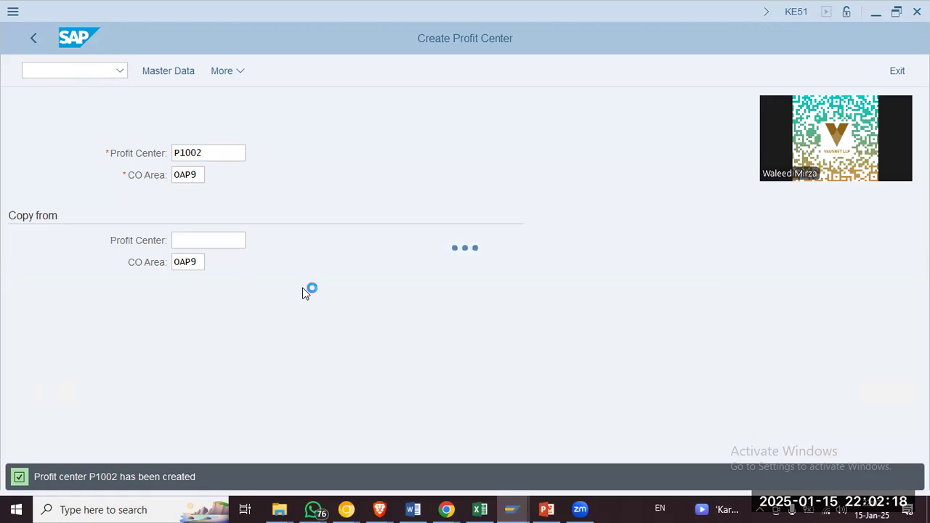
Step: Bring up SAP Logon and log on to client 100 with the account password, ending any other logons in the system
{"action": "left_click", "coordinate": [512, 509]}
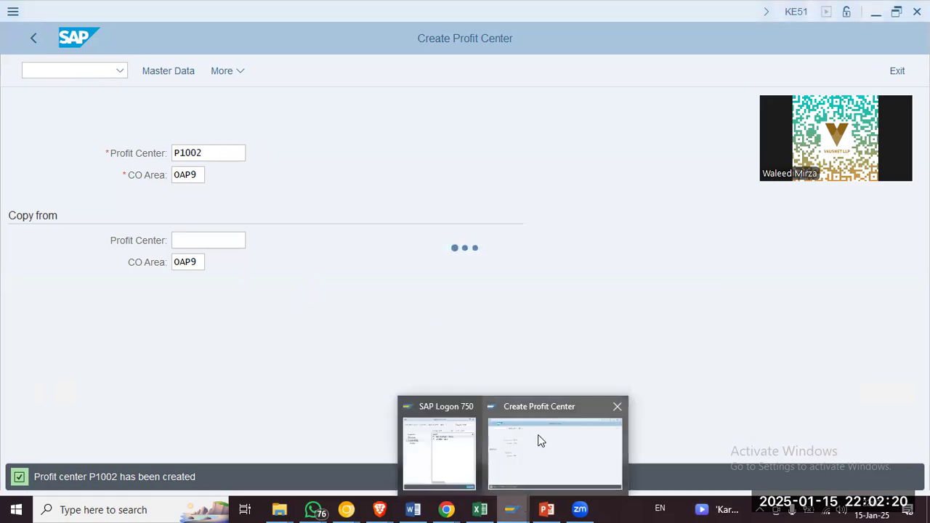
{"action": "left_click", "coordinate": [440, 435]}
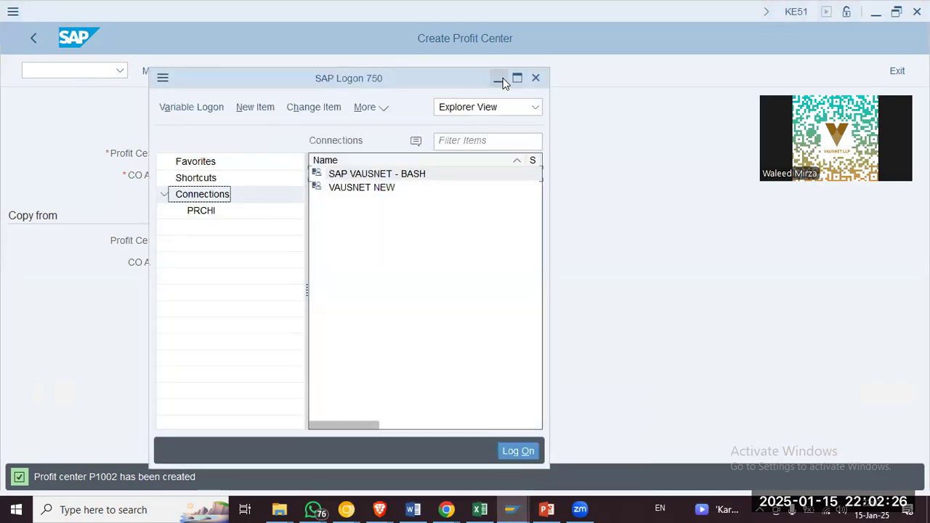
{"action": "left_click", "coordinate": [566, 315]}
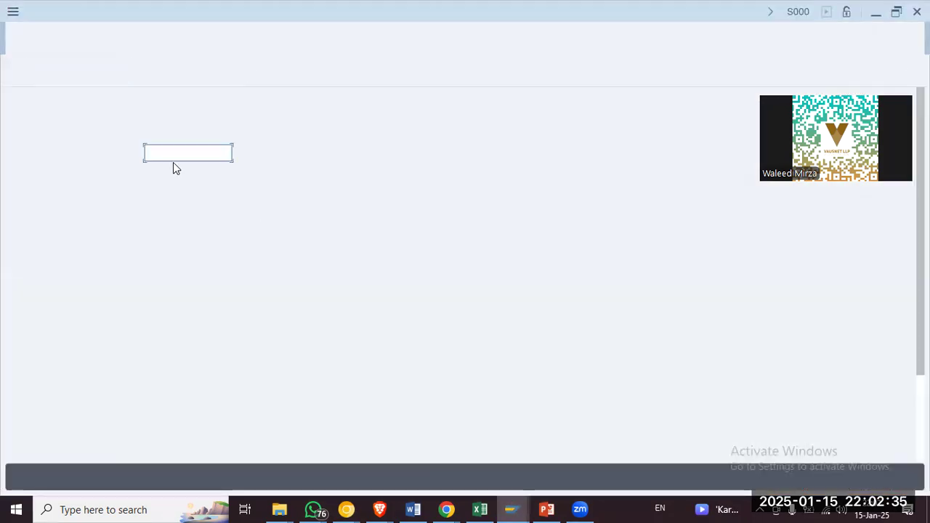
{"action": "left_click", "coordinate": [173, 159]}
{"action": "left_click", "coordinate": [172, 171]}
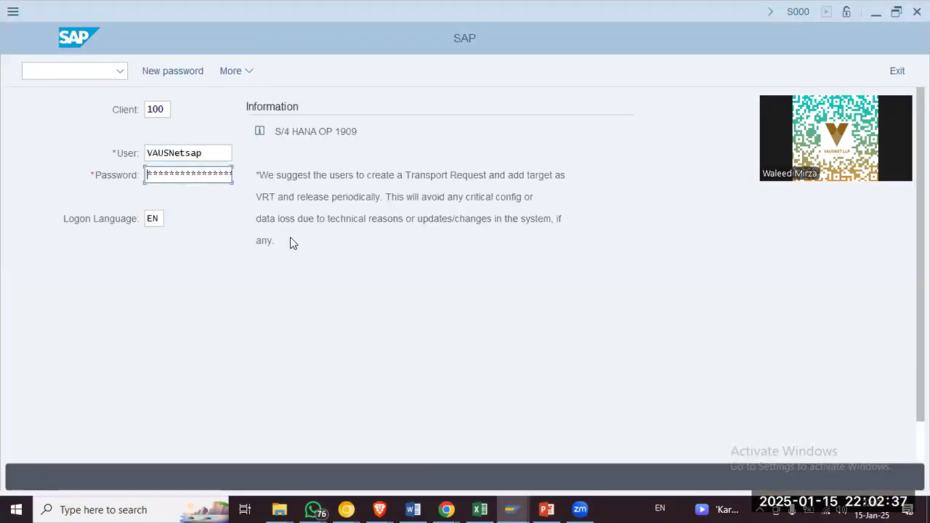
{"action": "type", "text": "******"}
{"action": "key", "text": "Return"}
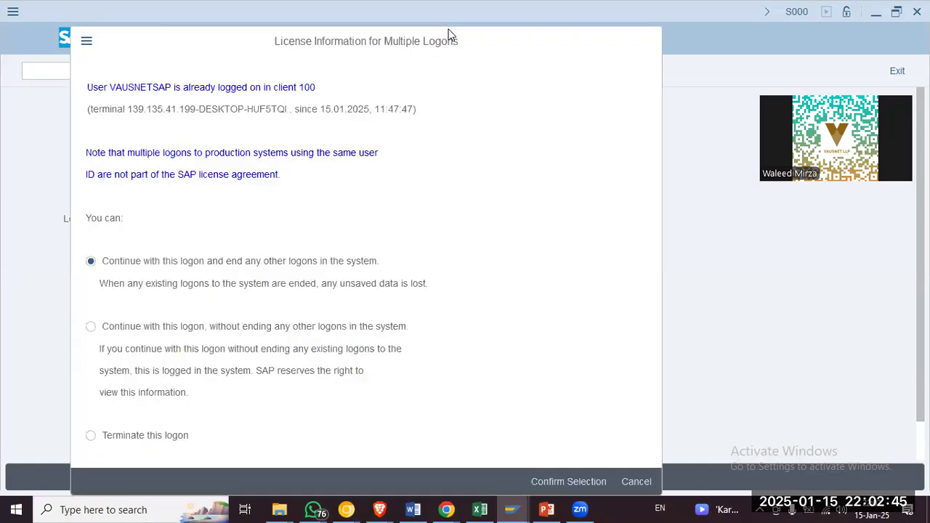
{"action": "key", "text": "Return"}
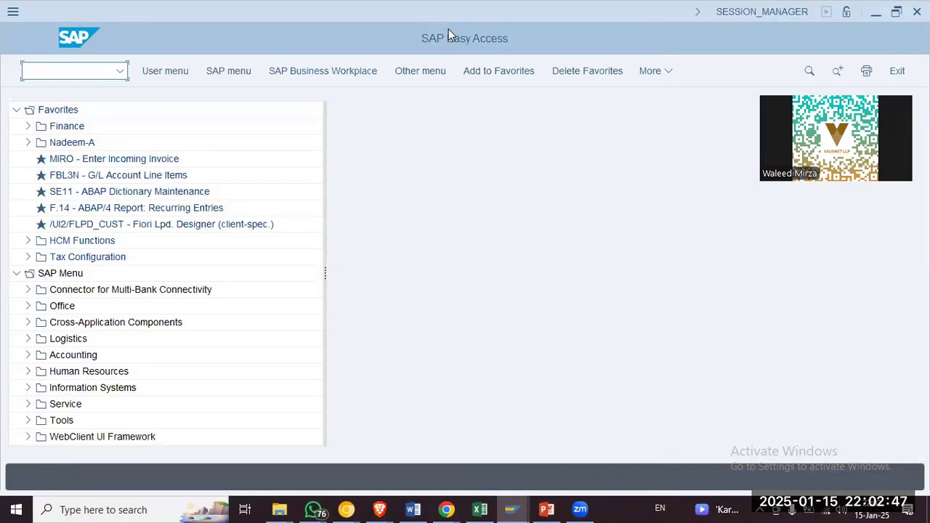
Step: Run transaction OBC4 from the SAP Easy Access screen
{"action": "left_click", "coordinate": [543, 473]}
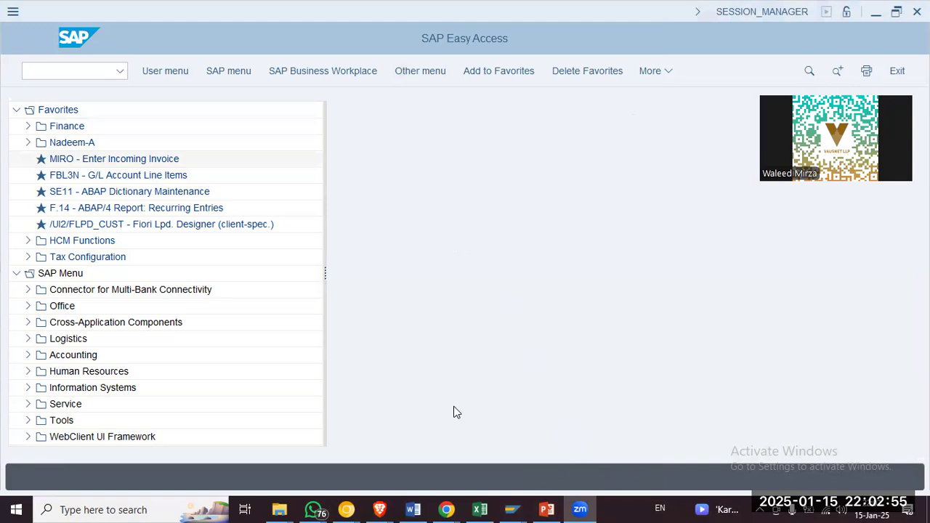
{"action": "left_click", "coordinate": [589, 455]}
{"action": "type", "text": "obc"}
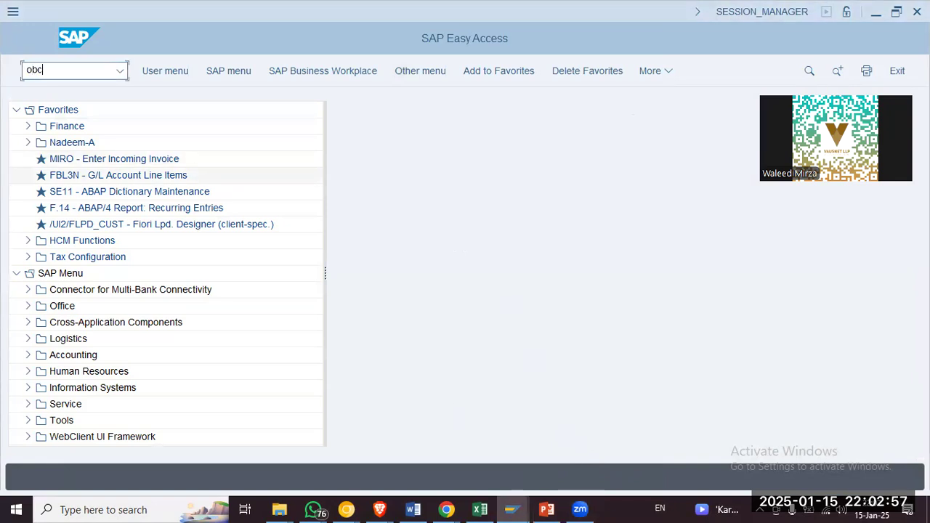
{"action": "key", "text": "Return"}
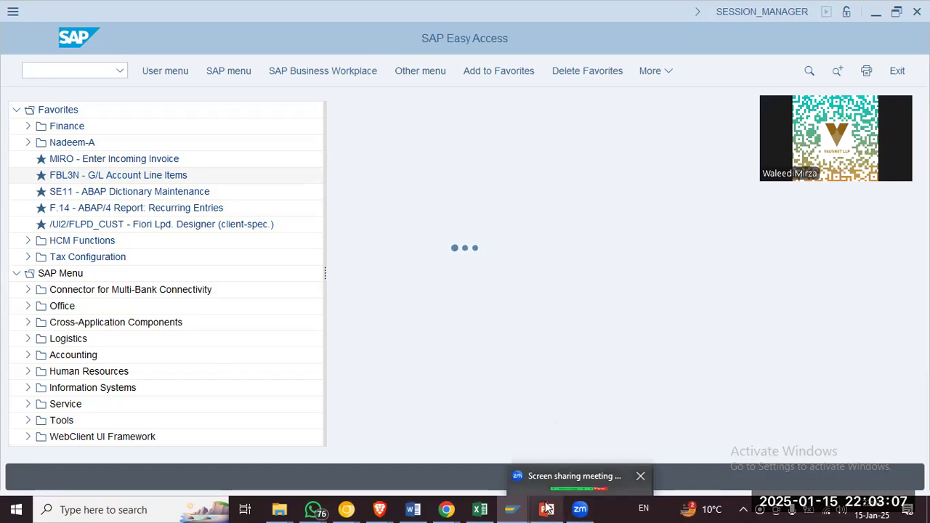
Step: Switch to PowerPoint, review the field status group creation steps on slide 13 through the required cost centre entry, and return to SAP
{"action": "mouse_move", "coordinate": [546, 508]}
{"action": "left_click", "coordinate": [563, 465]}
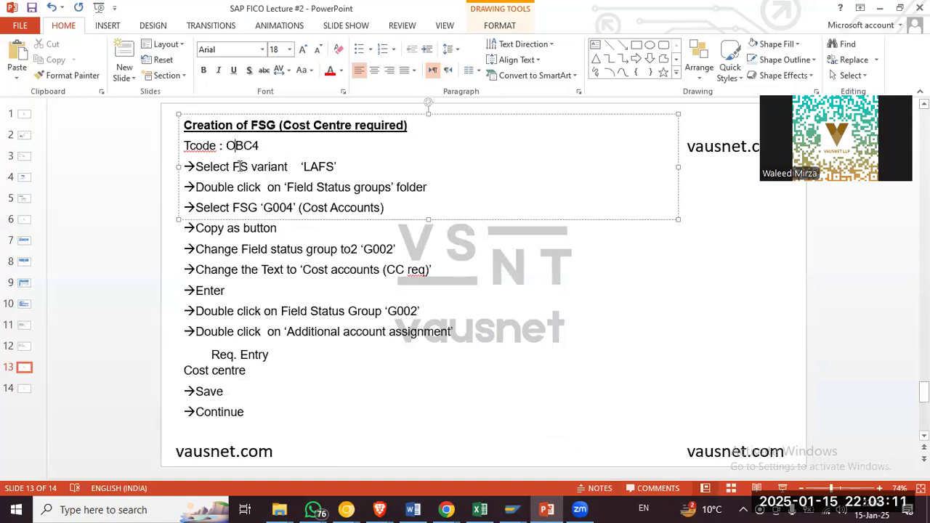
{"action": "left_click_drag", "start_coordinate": [336, 167], "coordinate": [299, 166]}
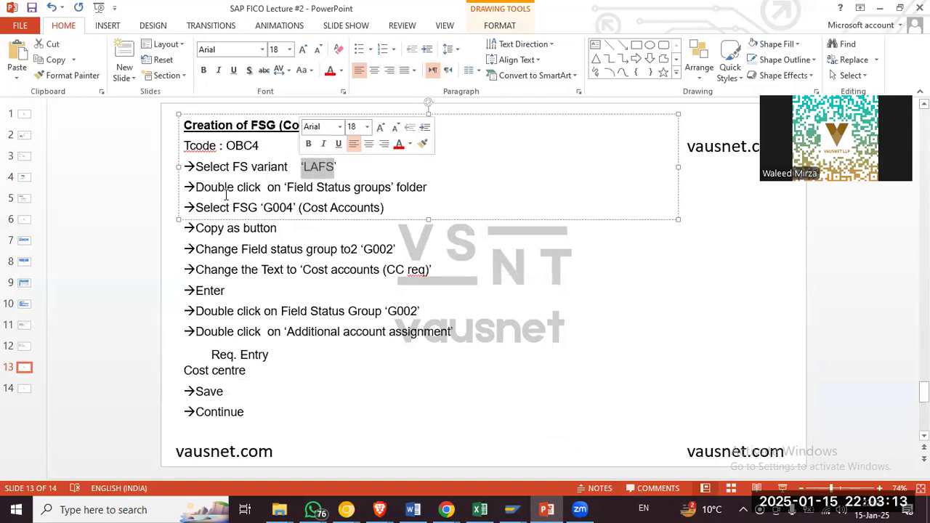
{"action": "left_click", "coordinate": [425, 186]}
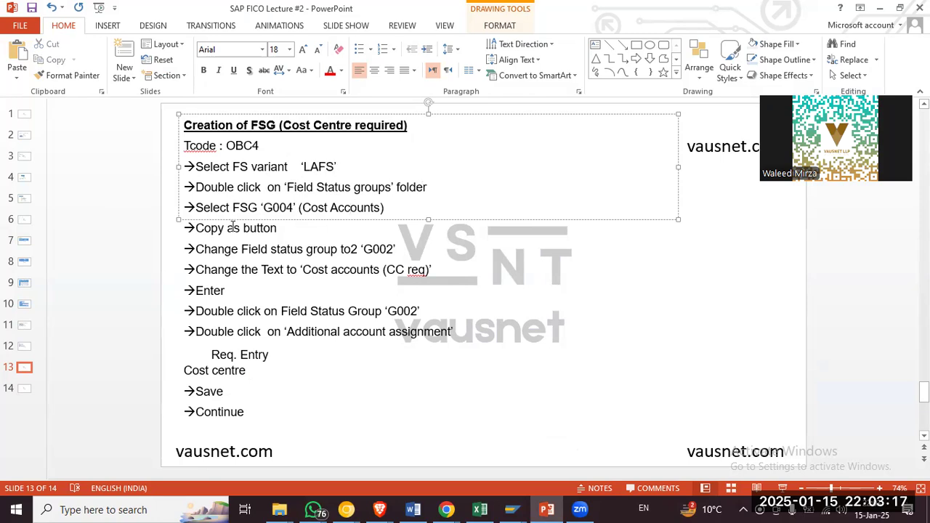
{"action": "left_click", "coordinate": [233, 227]}
{"action": "left_click_drag", "start_coordinate": [232, 250], "coordinate": [333, 249]}
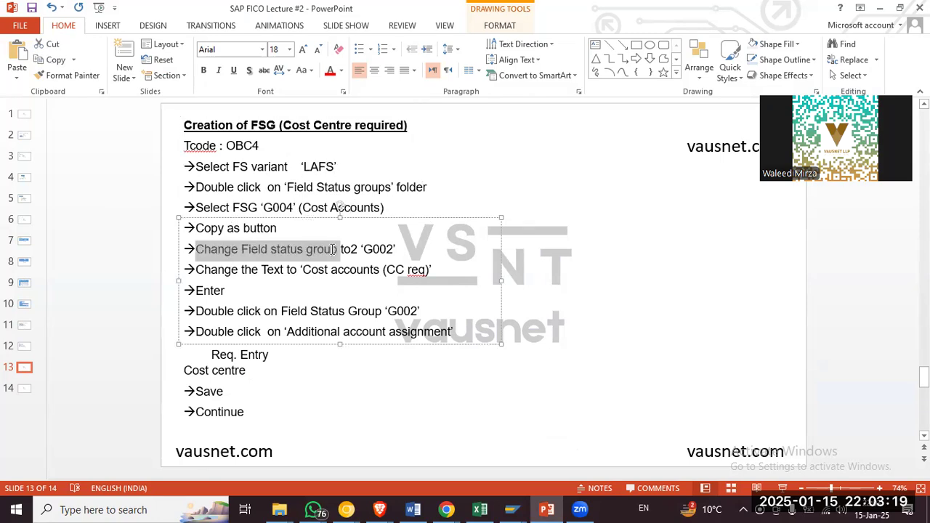
{"action": "left_click", "coordinate": [379, 249]}
{"action": "left_click", "coordinate": [209, 271]}
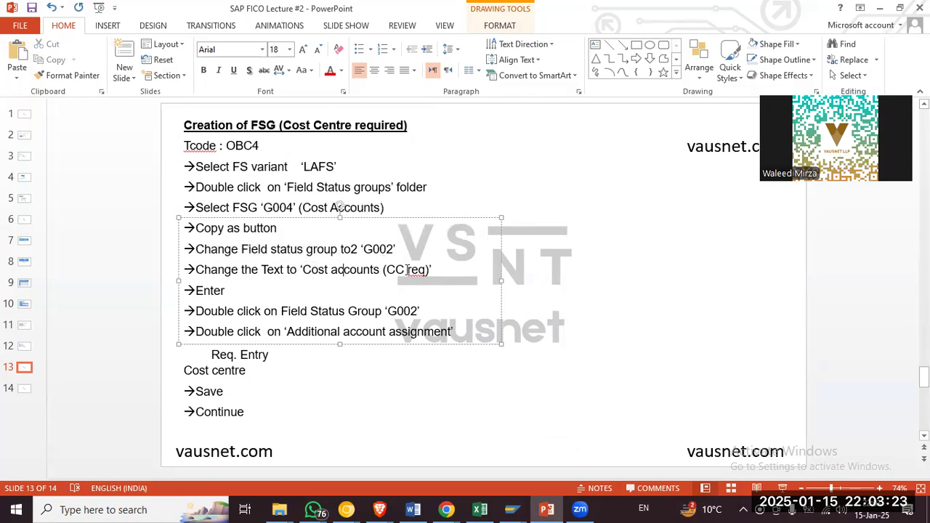
{"action": "left_click_drag", "start_coordinate": [427, 270], "coordinate": [388, 269]}
{"action": "left_click", "coordinate": [210, 274]}
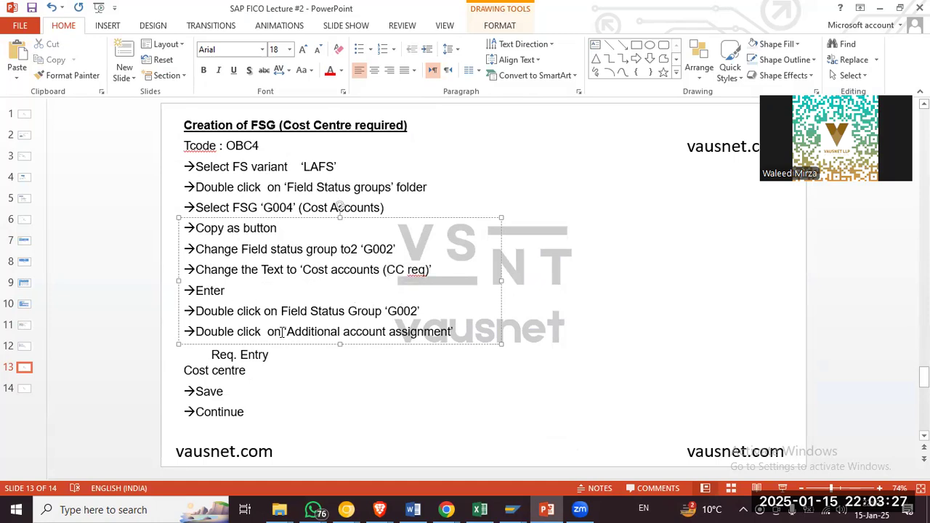
{"action": "left_click", "coordinate": [380, 331]}
{"action": "left_click", "coordinate": [410, 85]}
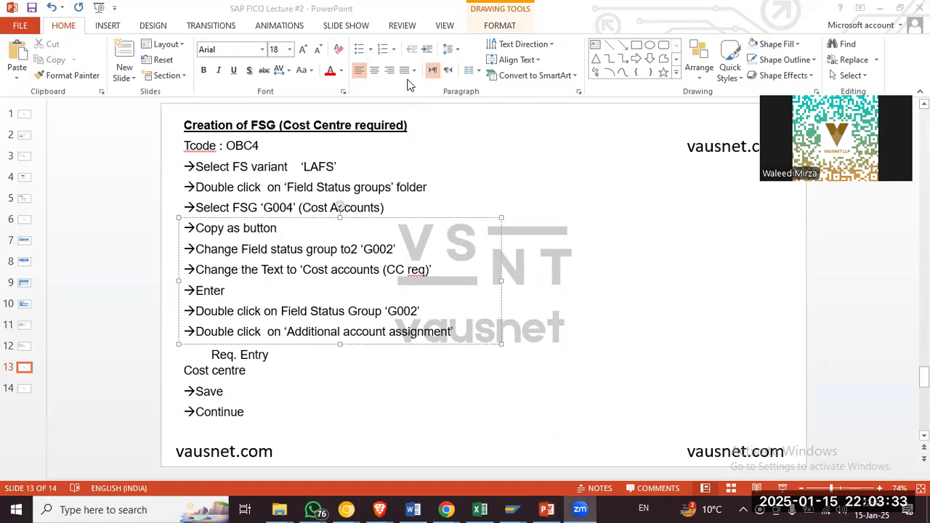
{"action": "left_click", "coordinate": [250, 355]}
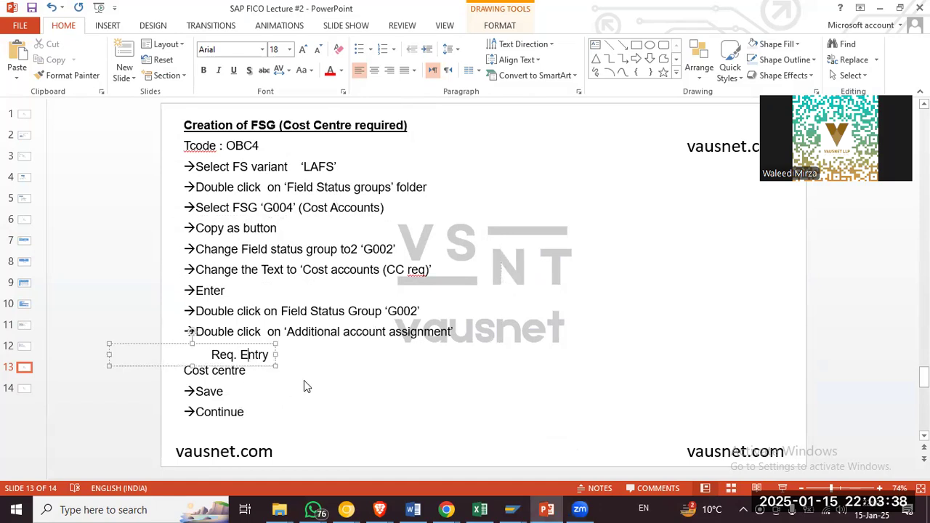
{"action": "key", "text": "alt+Tab"}
{"action": "left_click", "coordinate": [289, 146]}
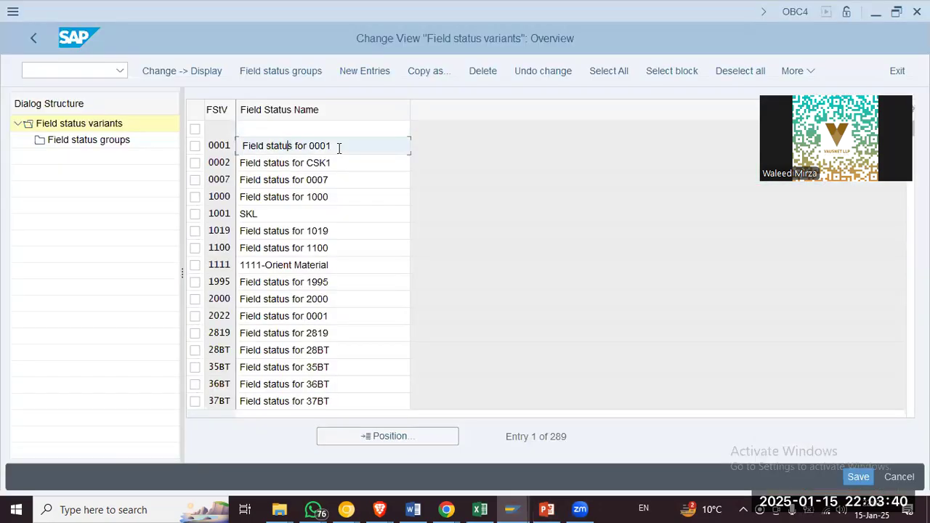
{"action": "left_click", "coordinate": [195, 146]}
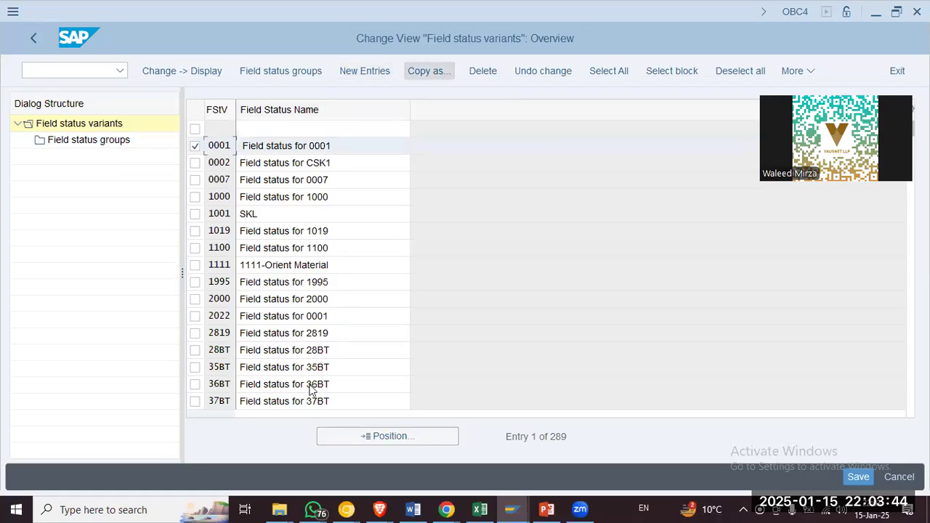
{"action": "left_click", "coordinate": [296, 202]}
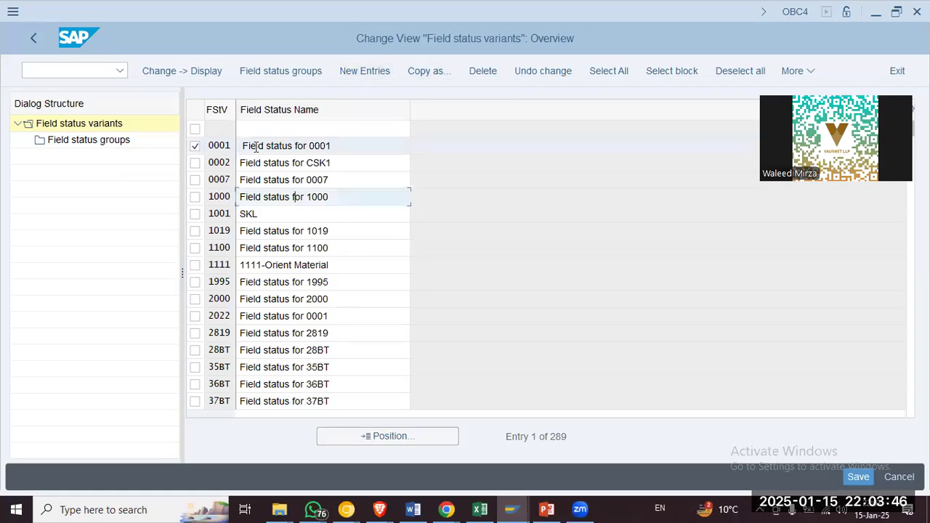
{"action": "left_click", "coordinate": [195, 146]}
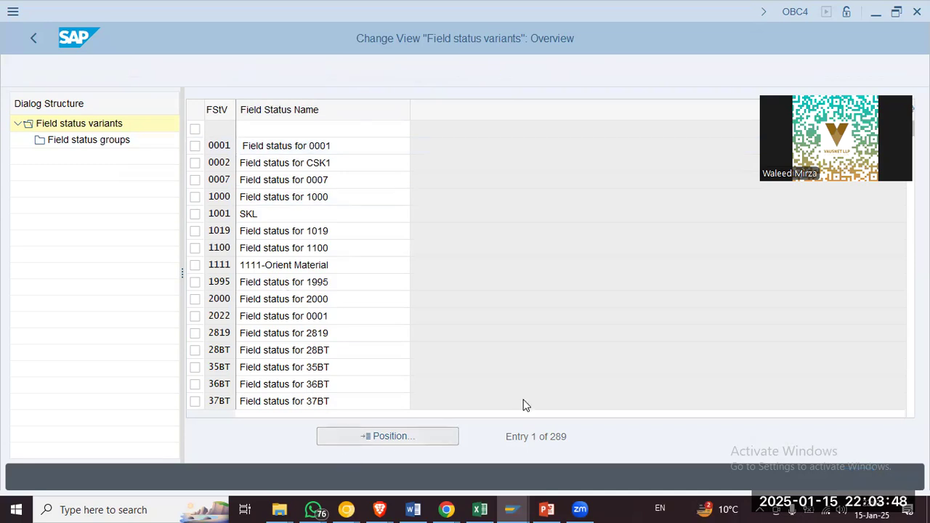
Step: Position the list at field status variant OAP9, select it and open its field status groups
{"action": "type", "text": "oap9"}
{"action": "key", "text": "Return"}
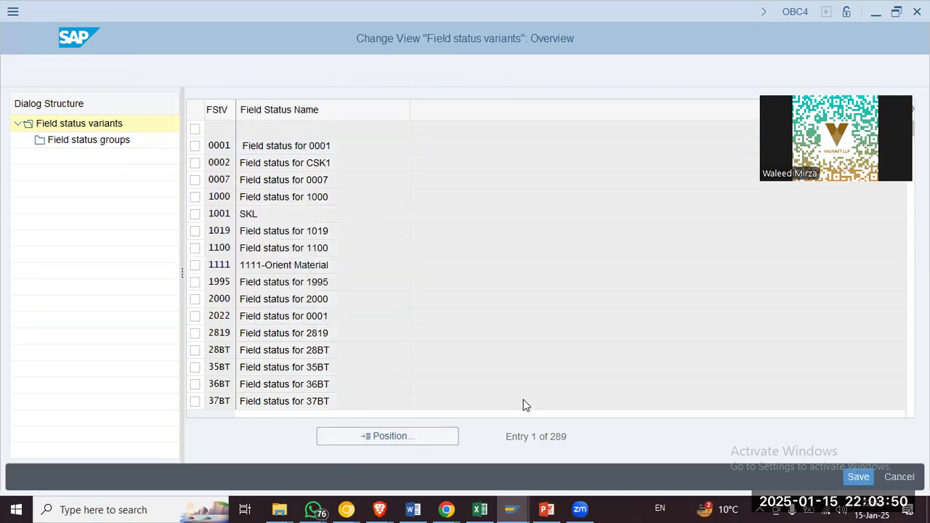
{"action": "left_click", "coordinate": [270, 129]}
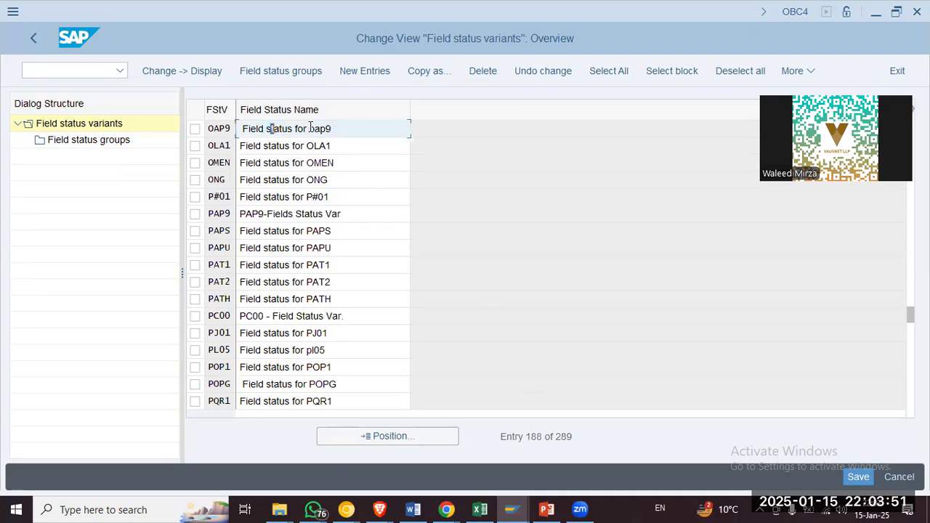
{"action": "left_click", "coordinate": [195, 130]}
{"action": "double_click", "coordinate": [103, 139]}
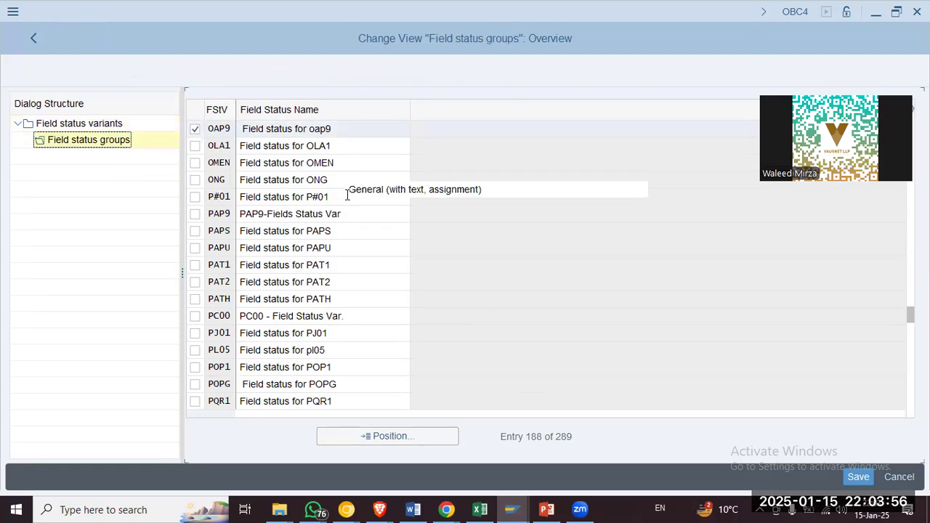
Step: Copy field status group G004 (Cost accounts) and enter G002 as the new group
{"action": "double_click", "coordinate": [421, 229]}
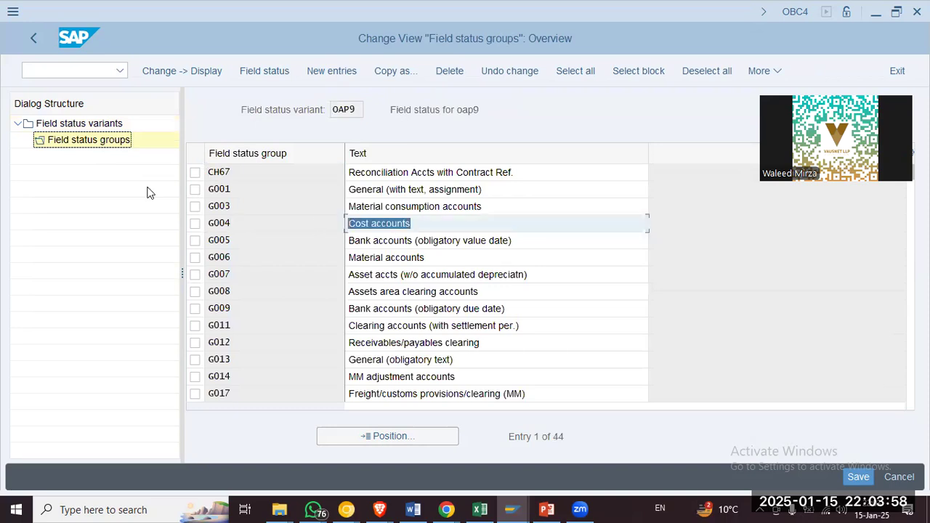
{"action": "left_click", "coordinate": [195, 223]}
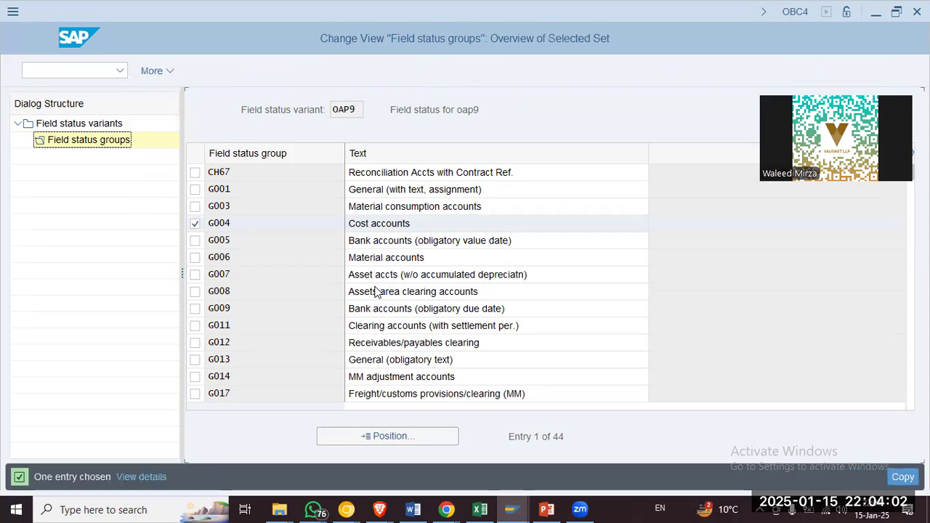
{"action": "type", "text": "g002"}
{"action": "key", "text": "Tab"}
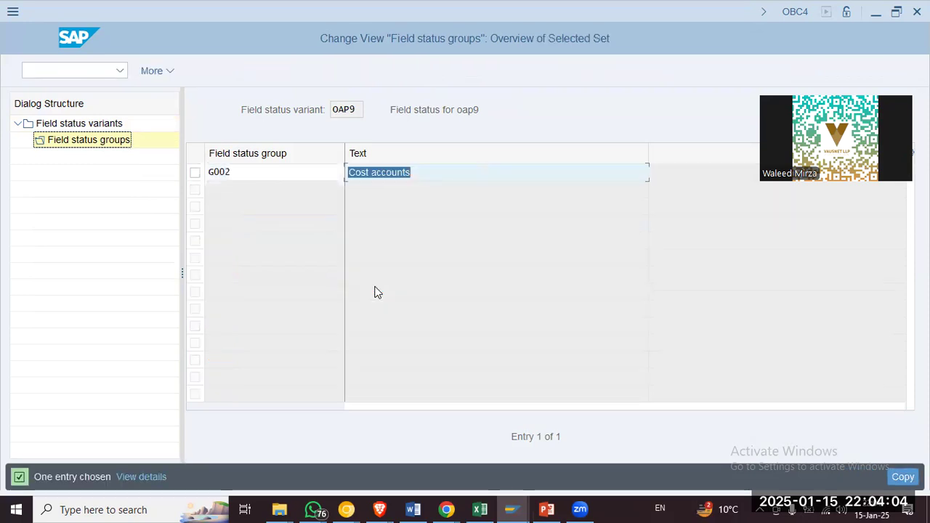
Step: Set the text of field status group G002 to "Cost accounts (CC Required)"
{"action": "key", "text": "End"}
{"action": "type", "text": "("}
{"action": "key", "text": "Down"}
{"action": "key", "text": "Down"}
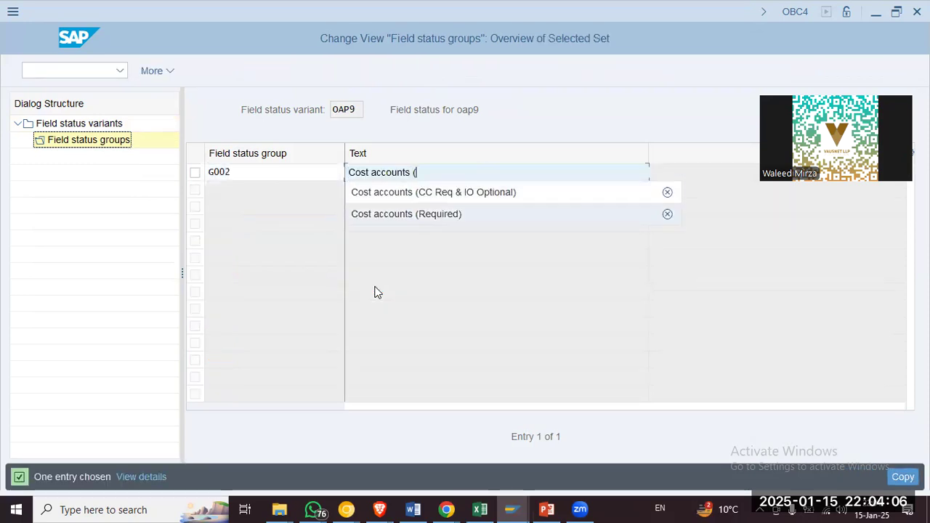
{"action": "key", "text": "Return"}
{"action": "key", "text": "Left"}
{"action": "key", "text": "Left"}
{"action": "key", "text": "Left"}
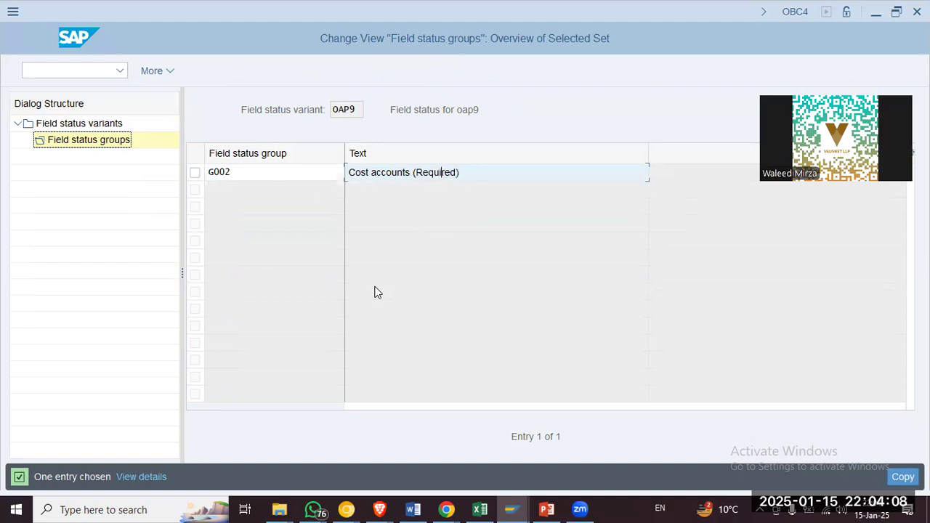
{"action": "key", "text": "Left"}
{"action": "key", "text": "Left"}
{"action": "type", "text": "C"}
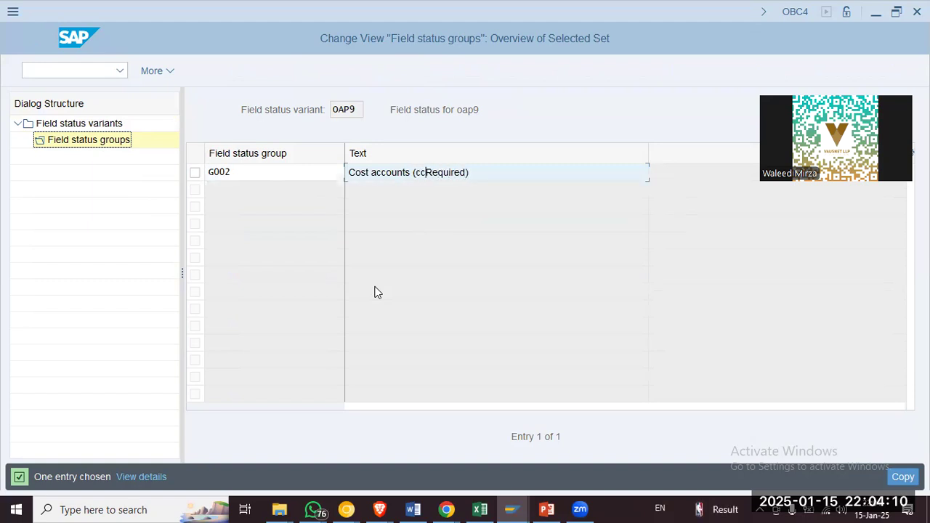
{"action": "type", "text": "C"}
{"action": "key", "text": "Return"}
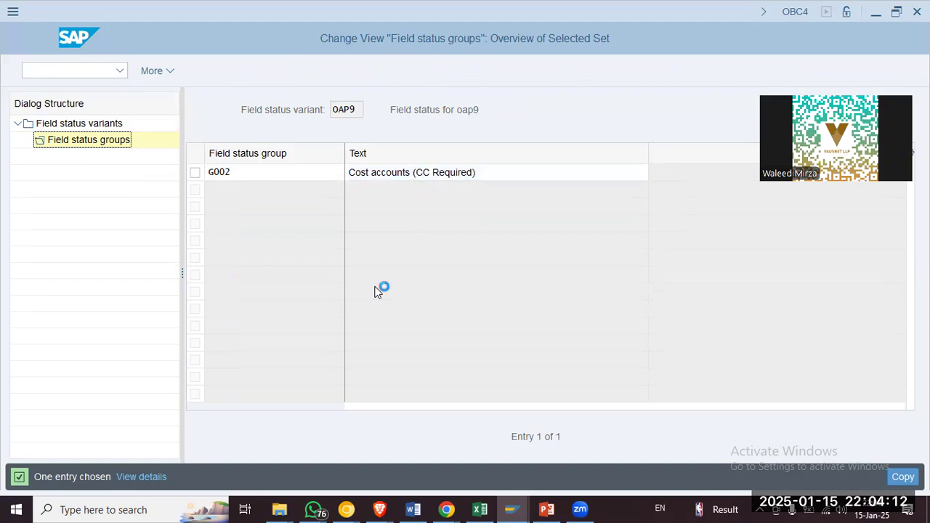
Step: Complete the copy and save the field status group in the OAP9-FICO Config customizing request
{"action": "left_click", "coordinate": [903, 476]}
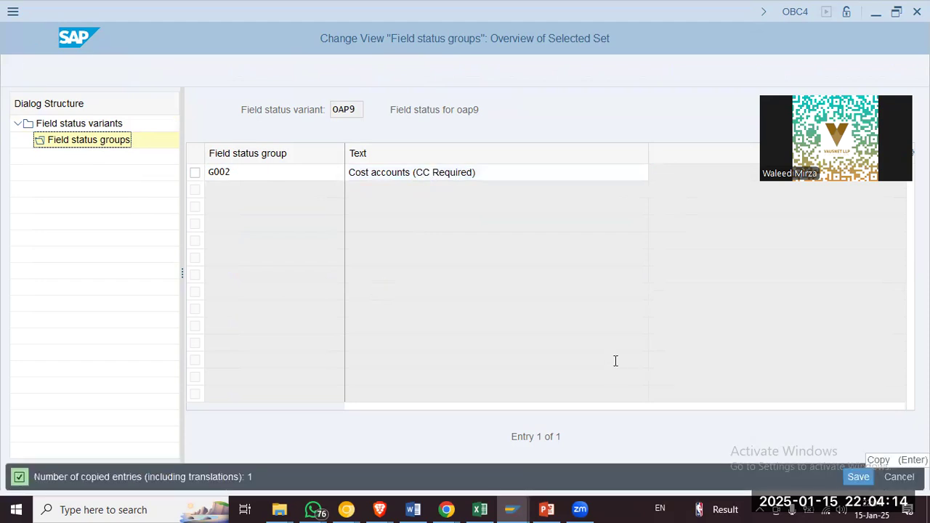
{"action": "left_click", "coordinate": [855, 477]}
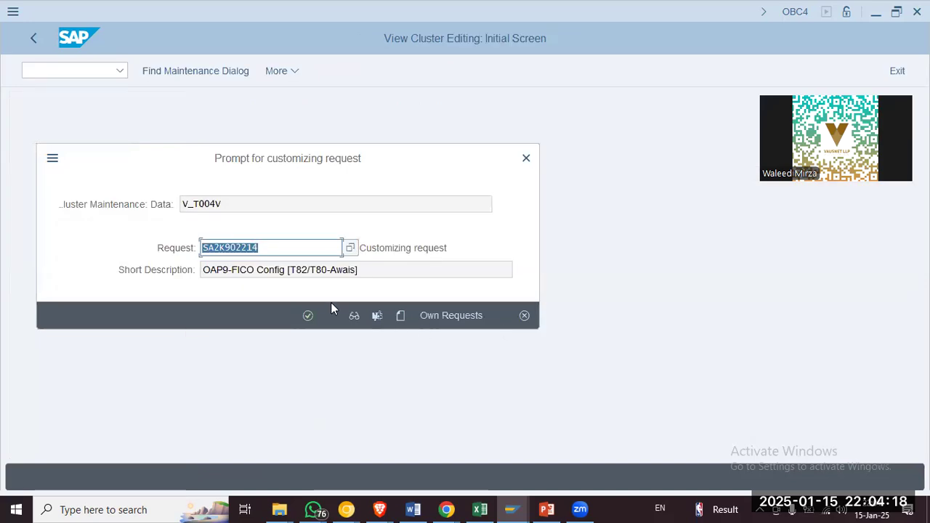
{"action": "left_click", "coordinate": [309, 315]}
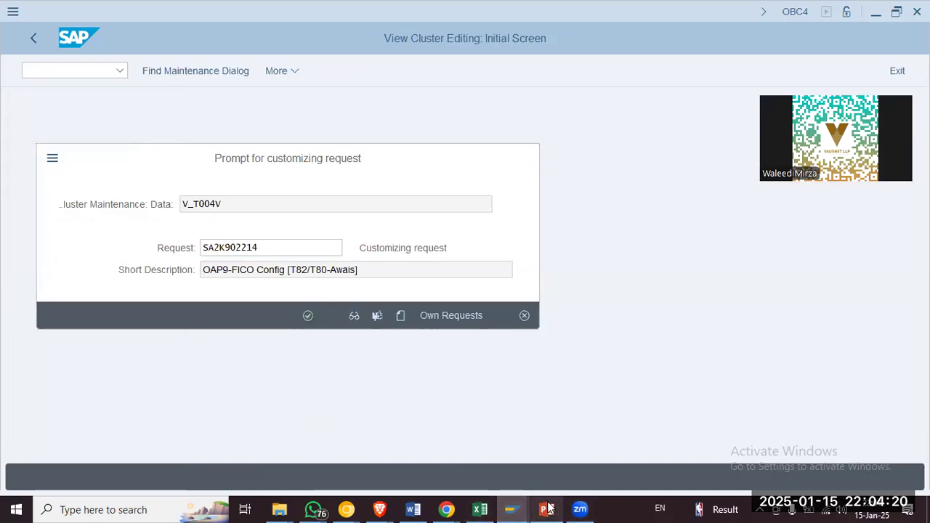
Step: Switch to PowerPoint and open slide 14 on creating the retained earnings account
{"action": "left_click", "coordinate": [547, 508]}
{"action": "left_click", "coordinate": [26, 391]}
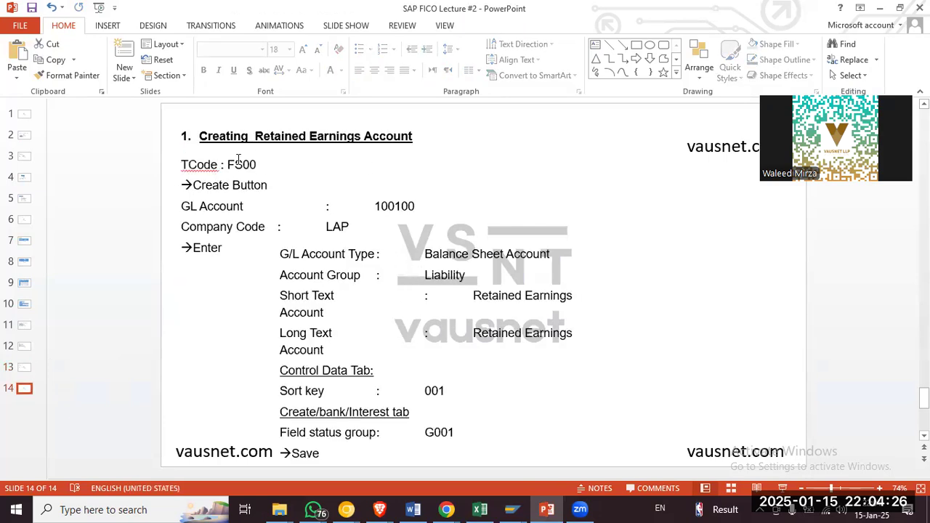
Step: Check the retained earnings slide, return to SAP and exit the field status groups to the SAP Easy Access screen
{"action": "key", "text": "alt+Tab"}
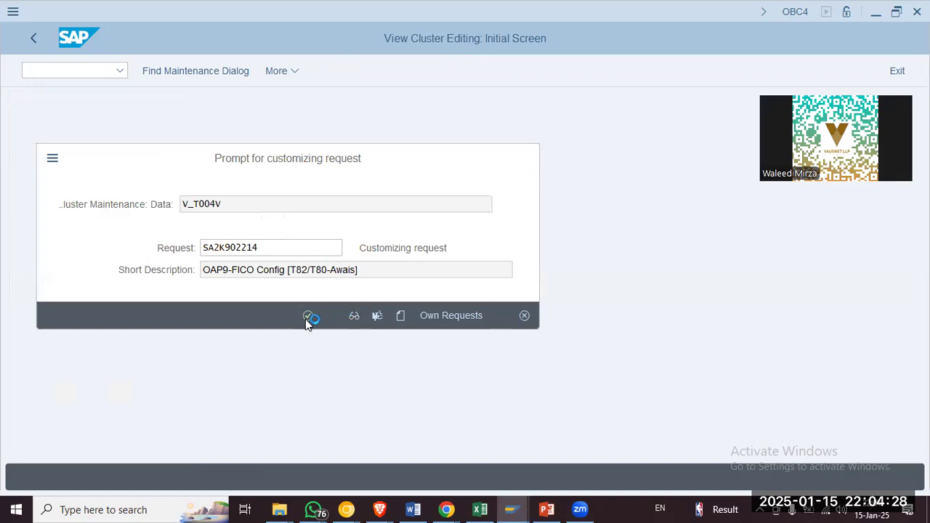
{"action": "key", "text": "alt+Tab"}
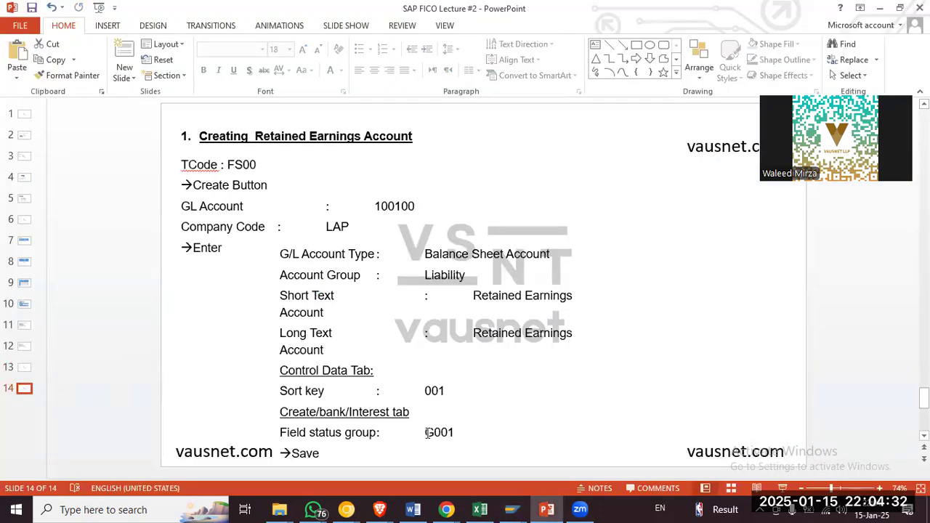
{"action": "key", "text": "alt+Tab"}
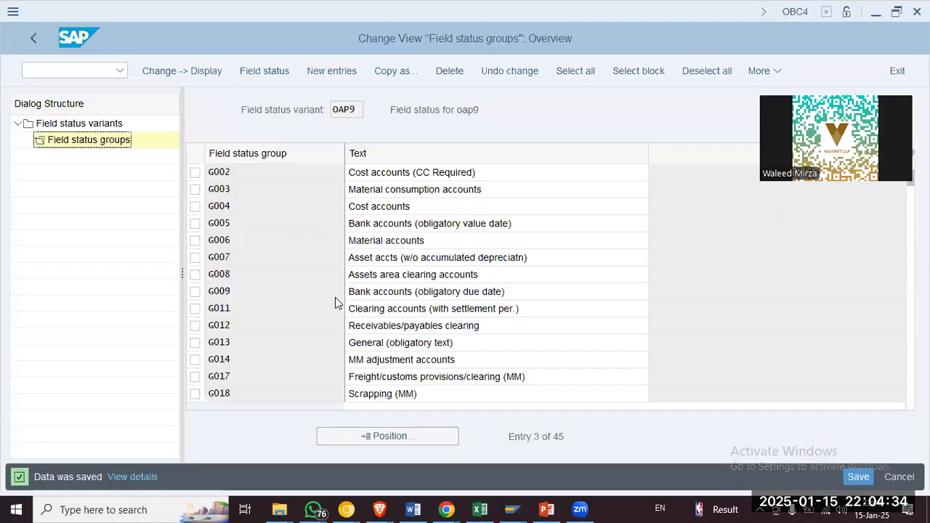
{"action": "left_click", "coordinate": [87, 66]}
{"action": "type", "text": "/n"}
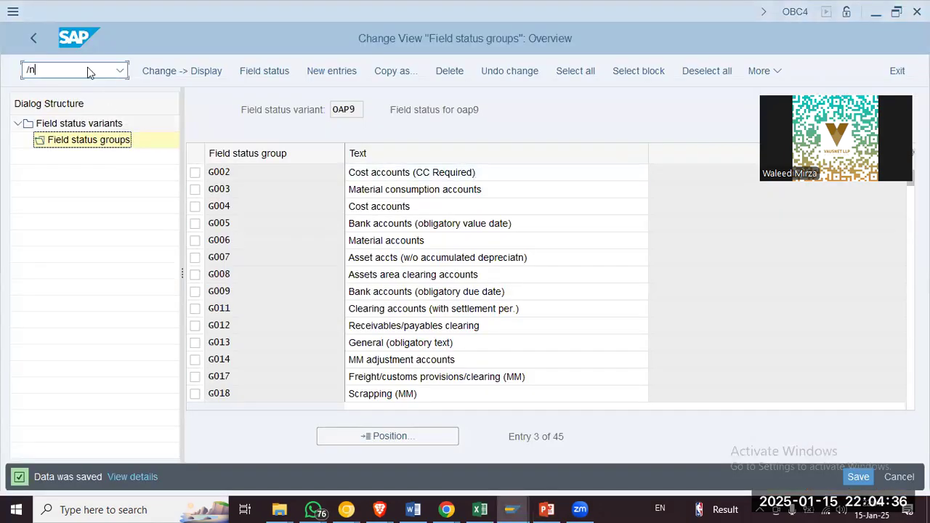
{"action": "key", "text": "Return"}
Step: Open central G/L account editing (FS00) from the individual processing of General Ledger master records in Financial Accounting
{"action": "left_click", "coordinate": [89, 324]}
{"action": "left_click", "coordinate": [28, 354]}
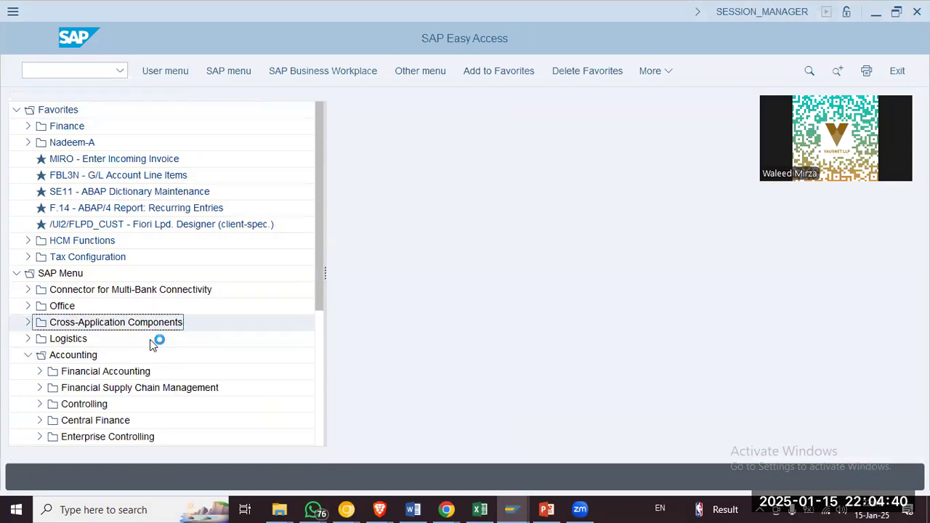
{"action": "left_click", "coordinate": [40, 371]}
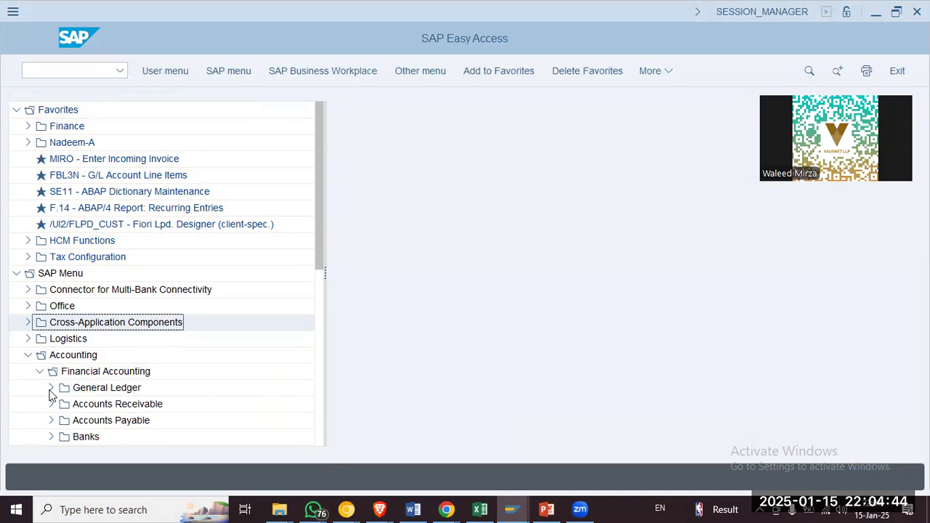
{"action": "scroll", "coordinate": [51, 389], "scroll_direction": "down", "scroll_amount": 3}
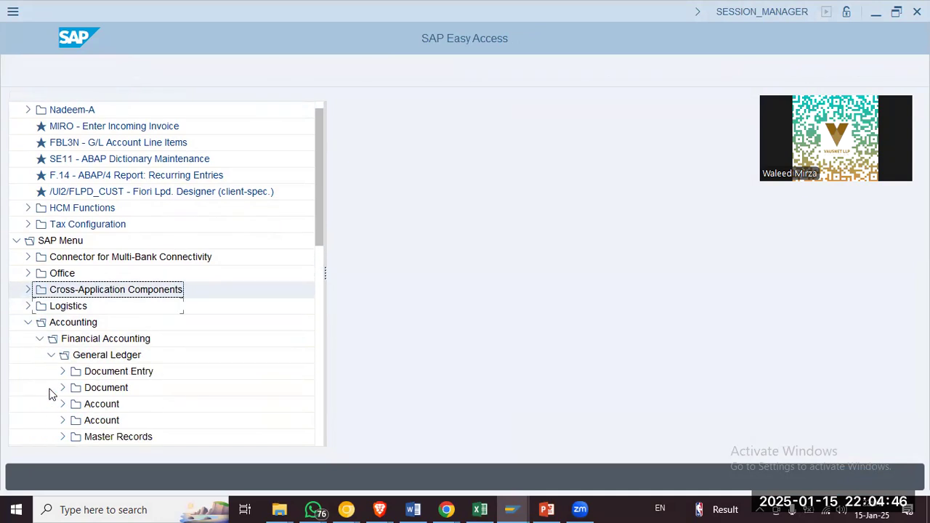
{"action": "left_click", "coordinate": [63, 322]}
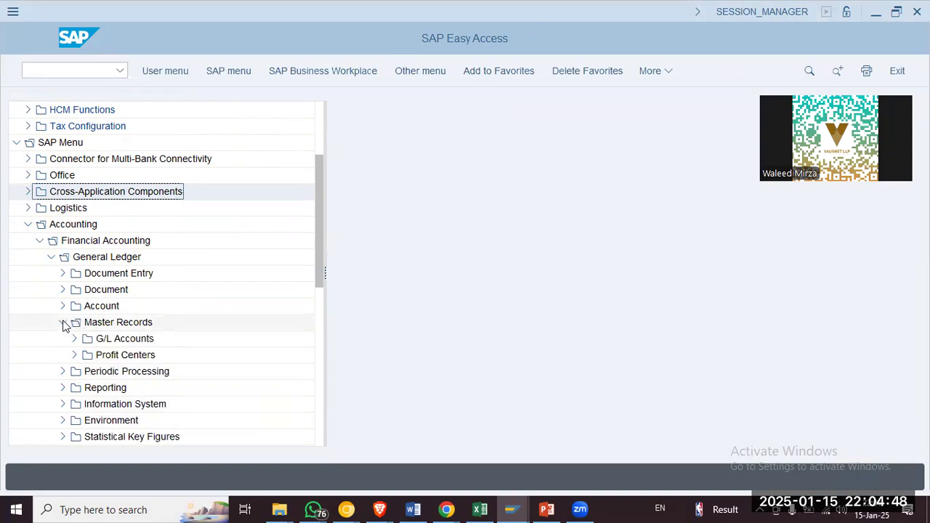
{"action": "left_click", "coordinate": [74, 339]}
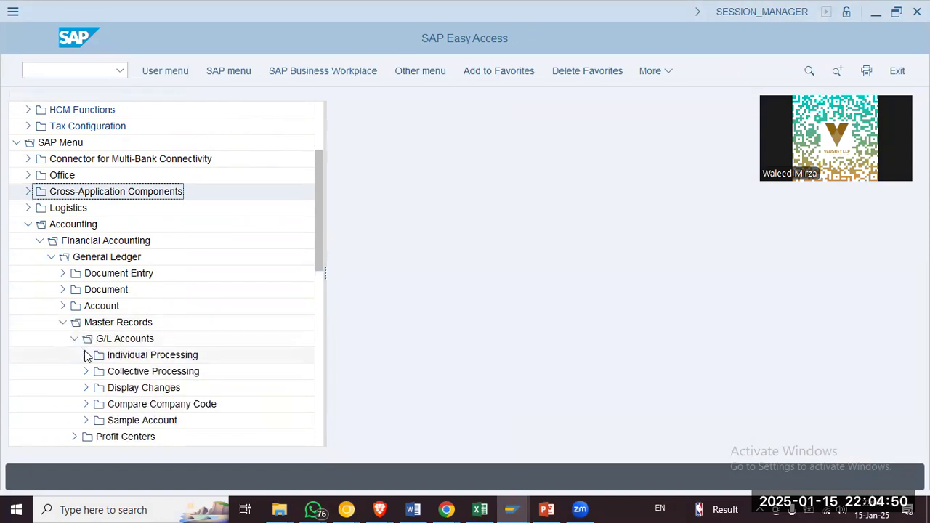
{"action": "left_click", "coordinate": [85, 355]}
{"action": "left_click", "coordinate": [132, 372]}
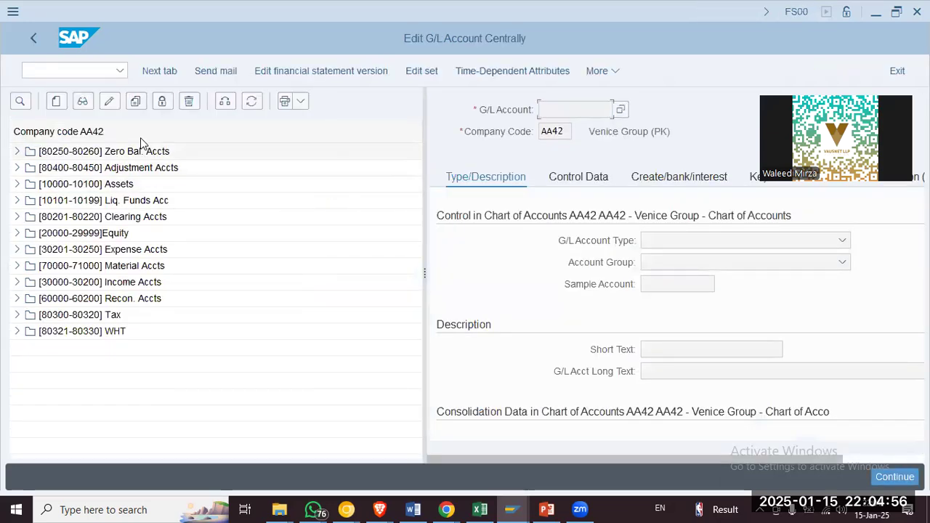
Step: Open retained earnings account 20000 from the Equity group of company code AA42 as the copy reference
{"action": "key", "text": "Tab"}
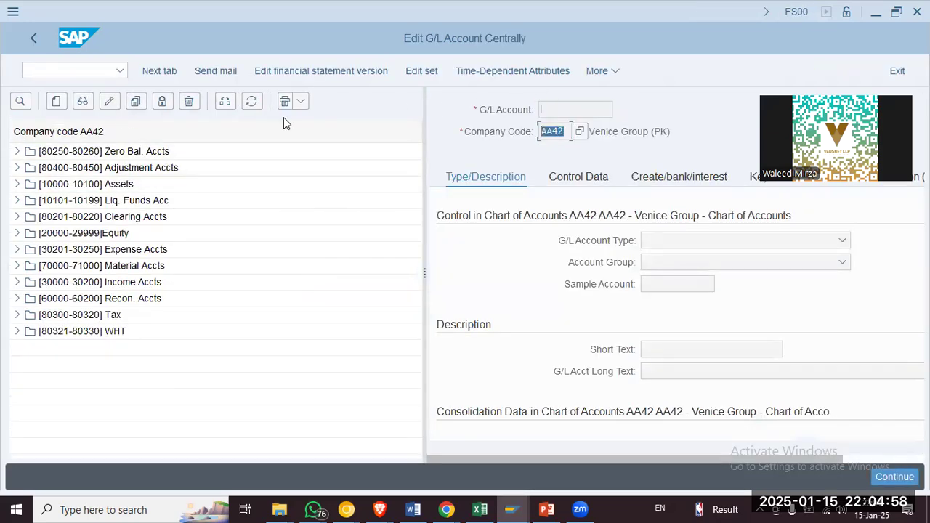
{"action": "left_click", "coordinate": [243, 136]}
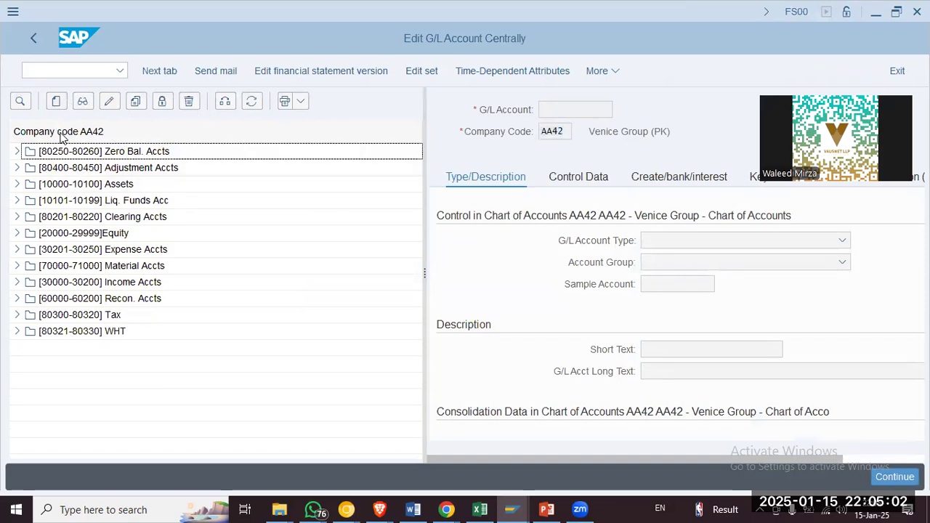
{"action": "left_click", "coordinate": [89, 204]}
{"action": "left_click", "coordinate": [100, 234]}
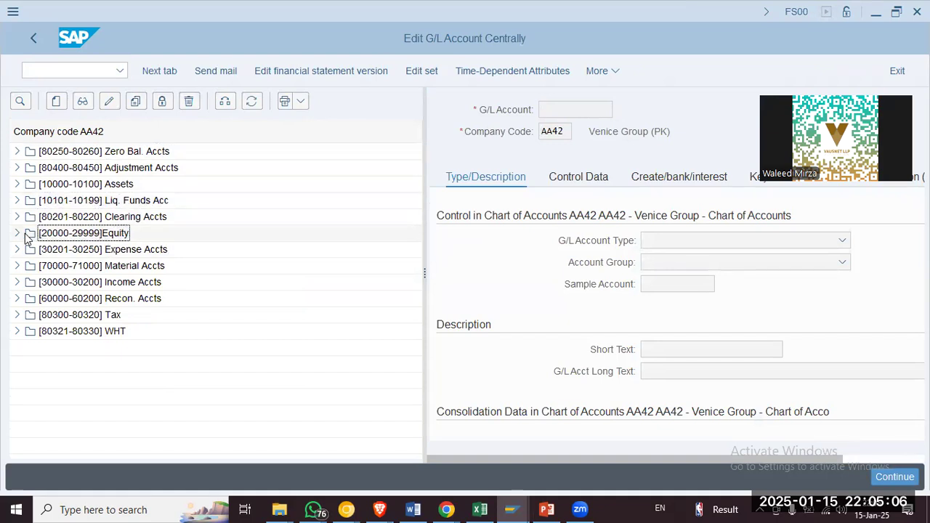
{"action": "left_click", "coordinate": [17, 233]}
{"action": "left_click", "coordinate": [129, 250]}
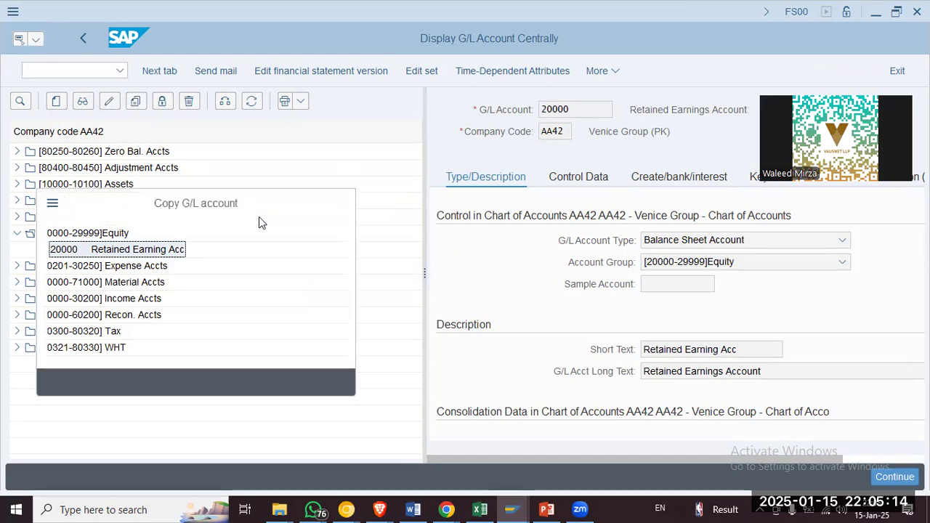
Step: Copy the reference account to G/L account 100100 in company code OAP9
{"action": "type", "text": "100100"}
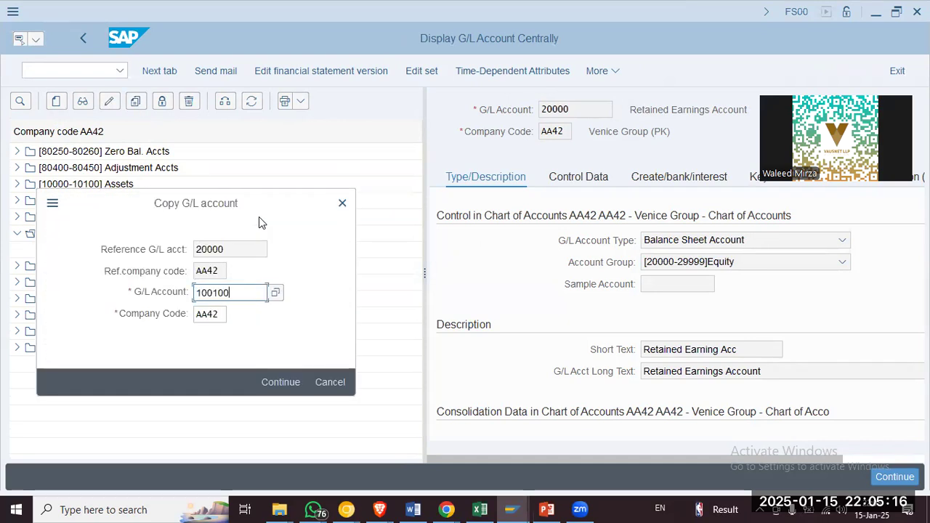
{"action": "key", "text": "Tab"}
{"action": "type", "text": "oap9"}
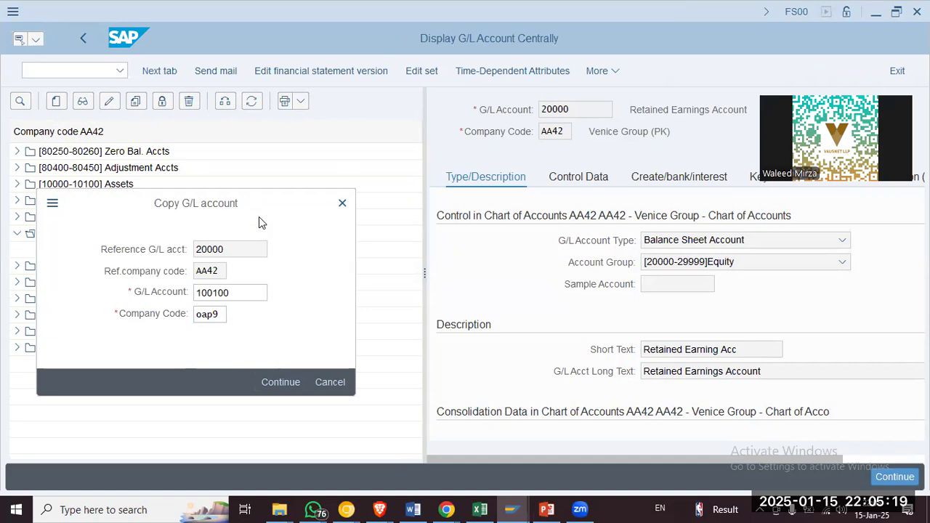
{"action": "key", "text": "Return"}
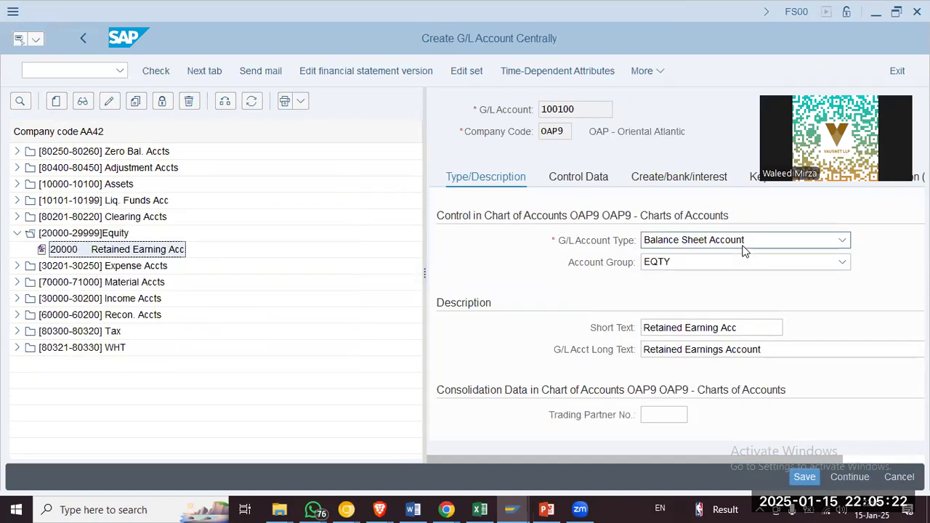
Step: Assign the new account to account group Liabilities [100-199] and widen the account details area
{"action": "left_click", "coordinate": [715, 266]}
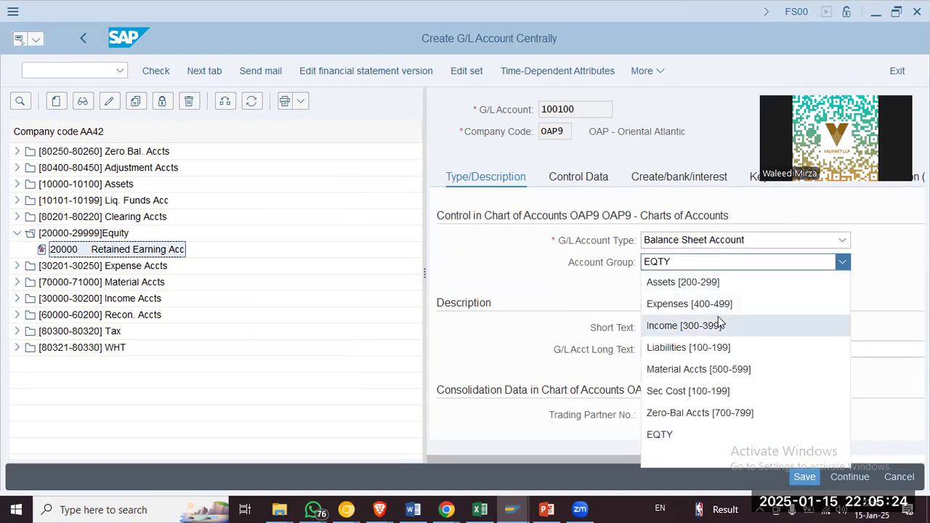
{"action": "left_click", "coordinate": [740, 346]}
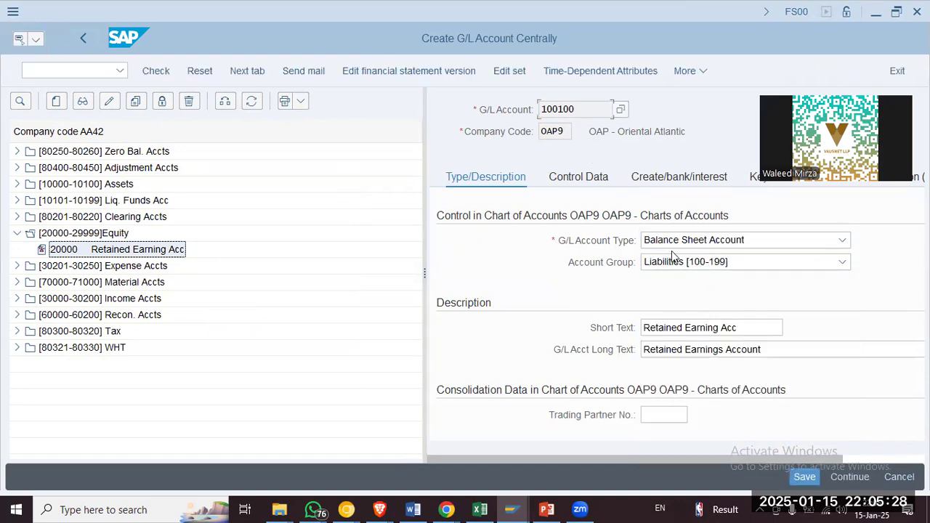
{"action": "left_click", "coordinate": [759, 349]}
{"action": "left_click", "coordinate": [581, 181]}
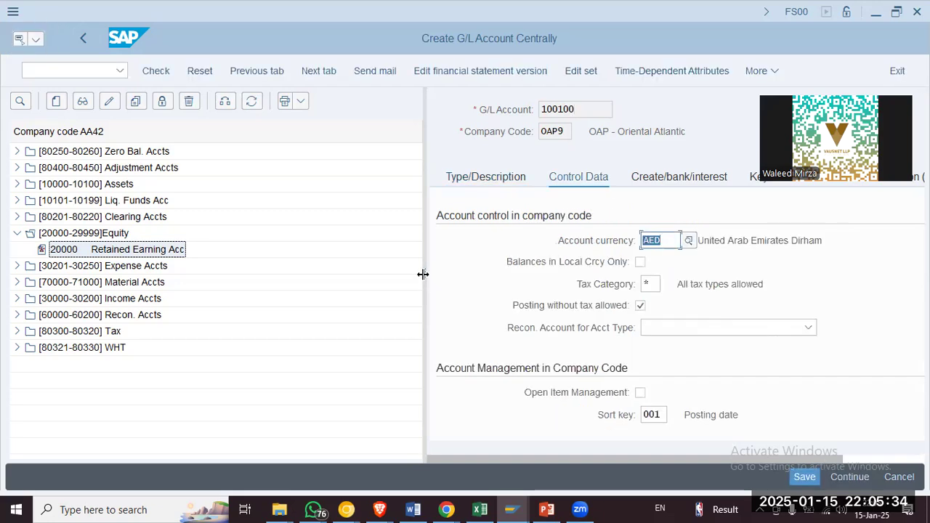
{"action": "left_click_drag", "start_coordinate": [423, 274], "coordinate": [265, 274]}
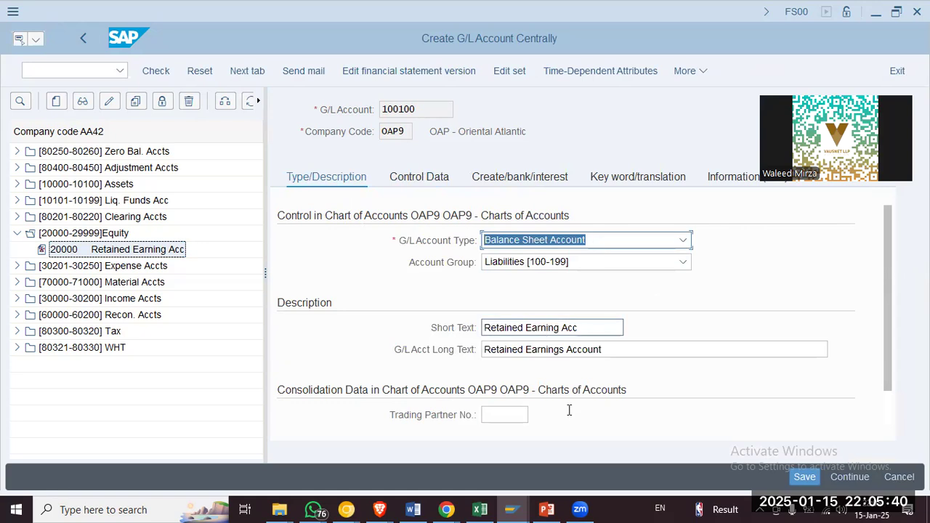
{"action": "scroll", "coordinate": [887, 405], "scroll_direction": "down", "scroll_amount": 1}
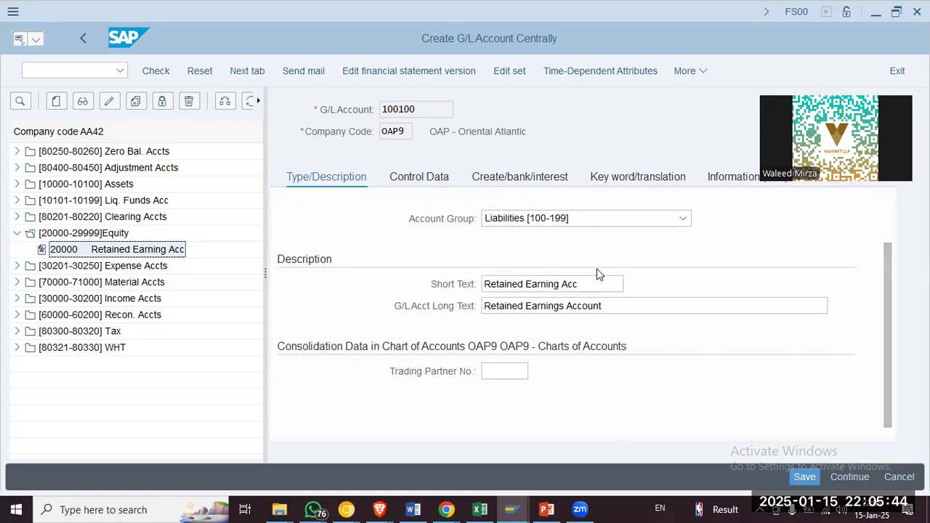
Step: Review the account's control data, including currency and sort key, against the PowerPoint slide
{"action": "left_click", "coordinate": [423, 178]}
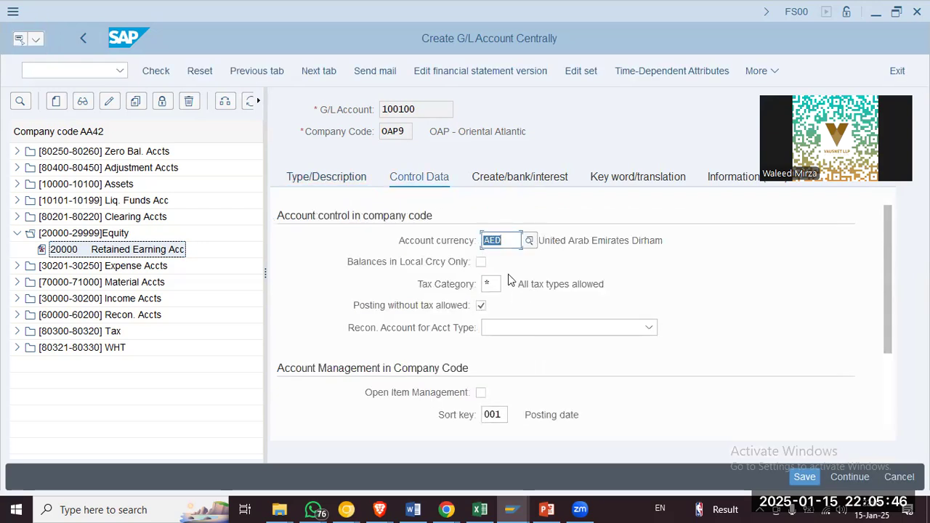
{"action": "key", "text": "alt+Tab"}
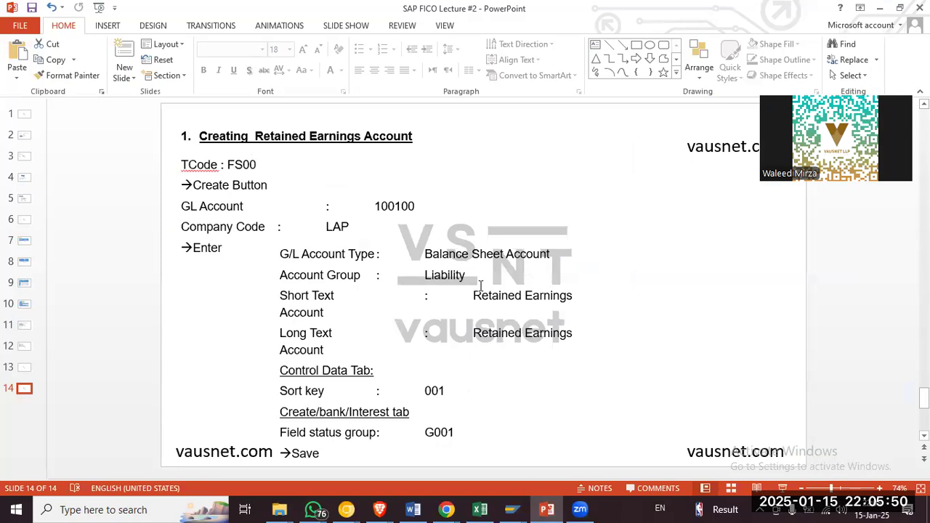
{"action": "left_click", "coordinate": [512, 334]}
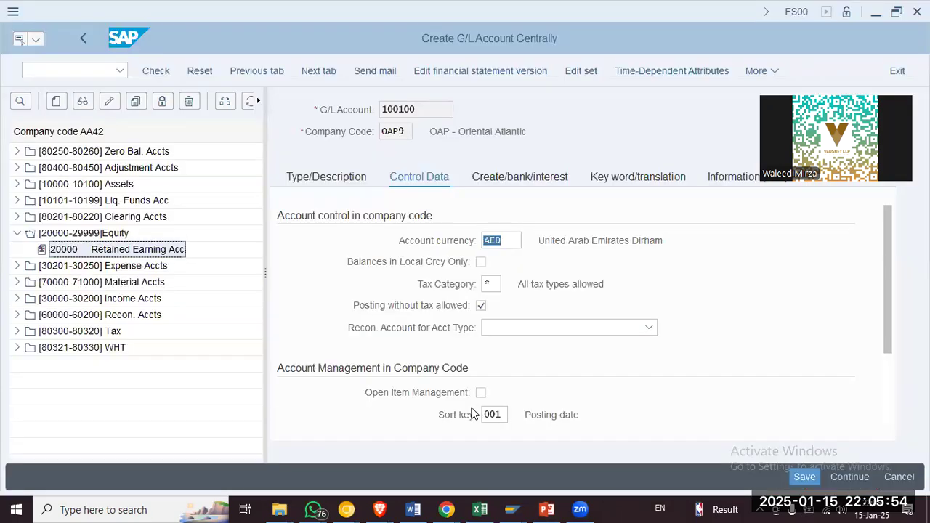
{"action": "key", "text": "alt+Tab"}
{"action": "scroll", "coordinate": [531, 413], "scroll_direction": "down", "scroll_amount": 3}
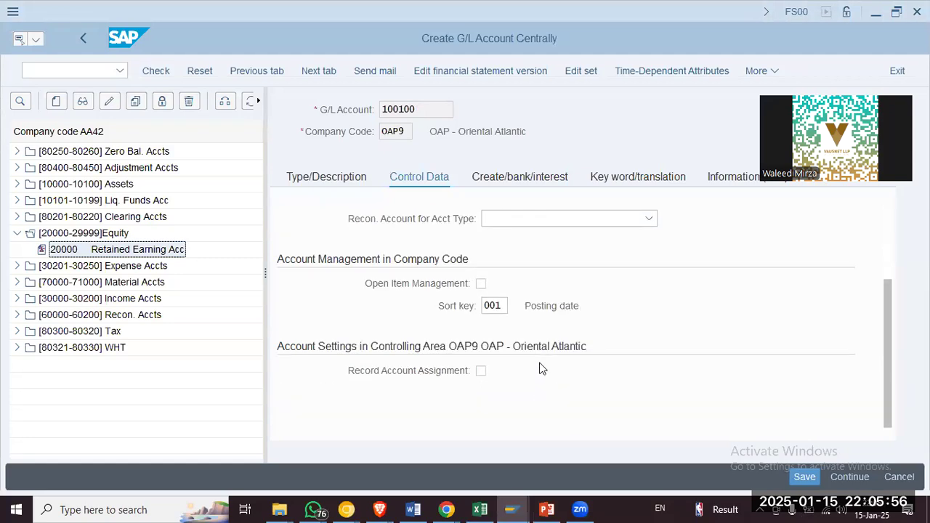
{"action": "left_click", "coordinate": [501, 308]}
{"action": "scroll", "coordinate": [501, 308], "scroll_direction": "up", "scroll_amount": 3}
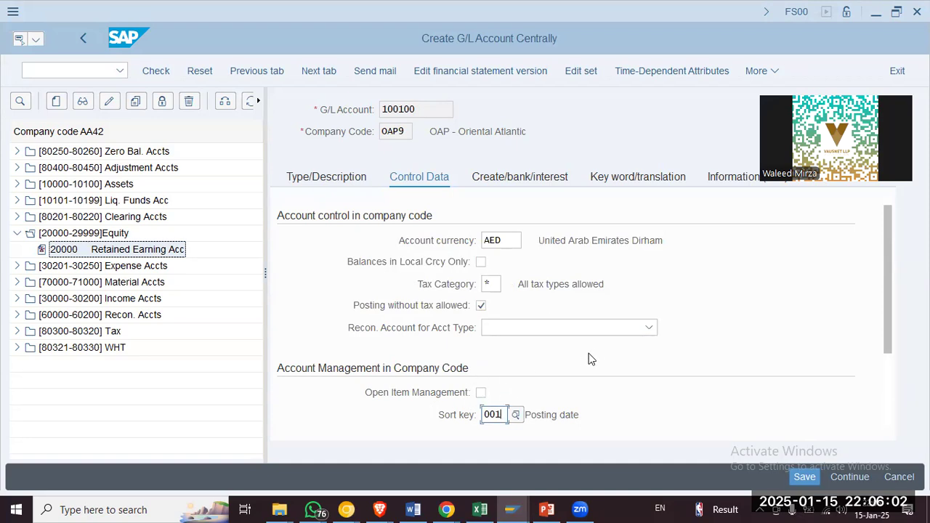
Step: Compare the account's document creation settings with the slide and save G/L account 100100, accepting the warnings
{"action": "key", "text": "alt+Tab"}
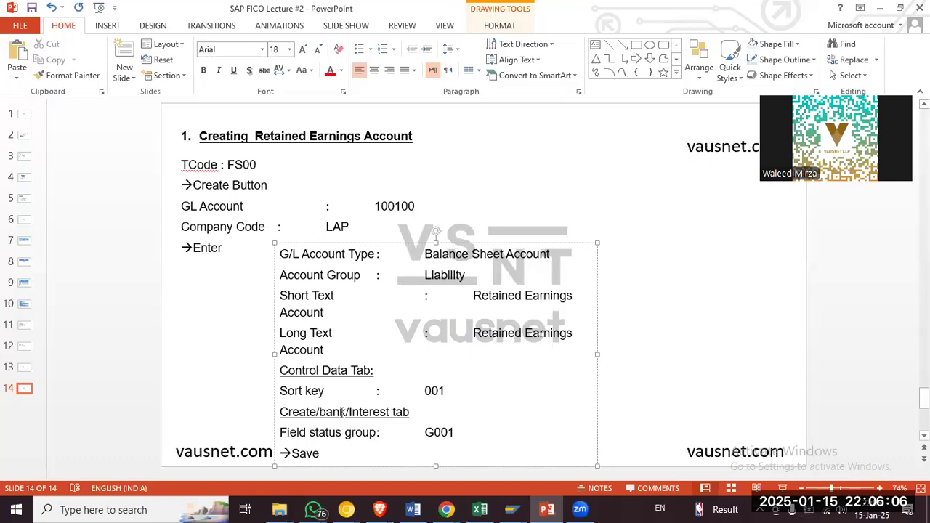
{"action": "key", "text": "alt+Tab"}
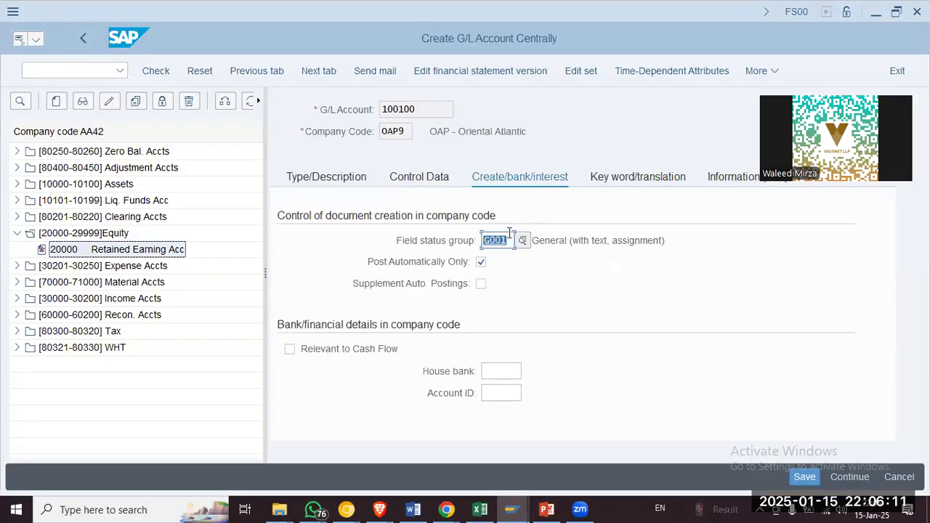
{"action": "key", "text": "alt+Tab"}
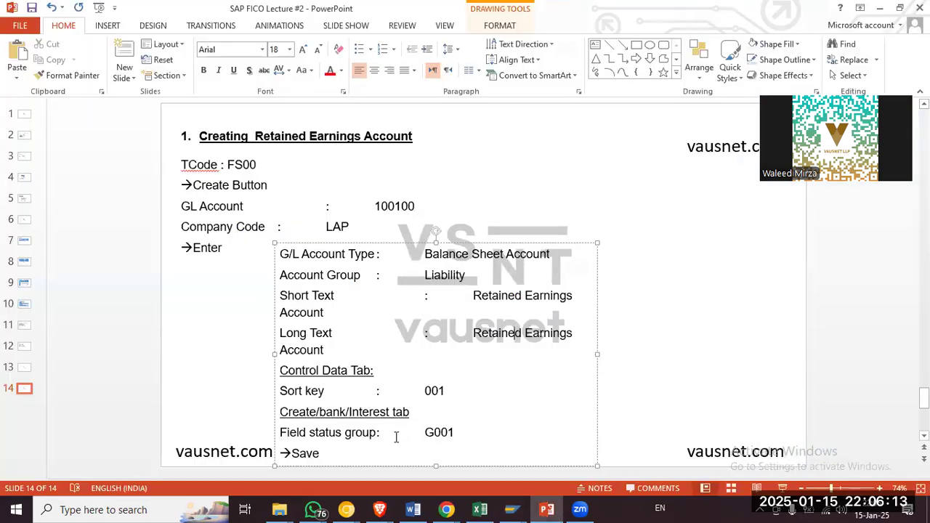
{"action": "key", "text": "alt+Tab"}
{"action": "left_click", "coordinate": [482, 263]}
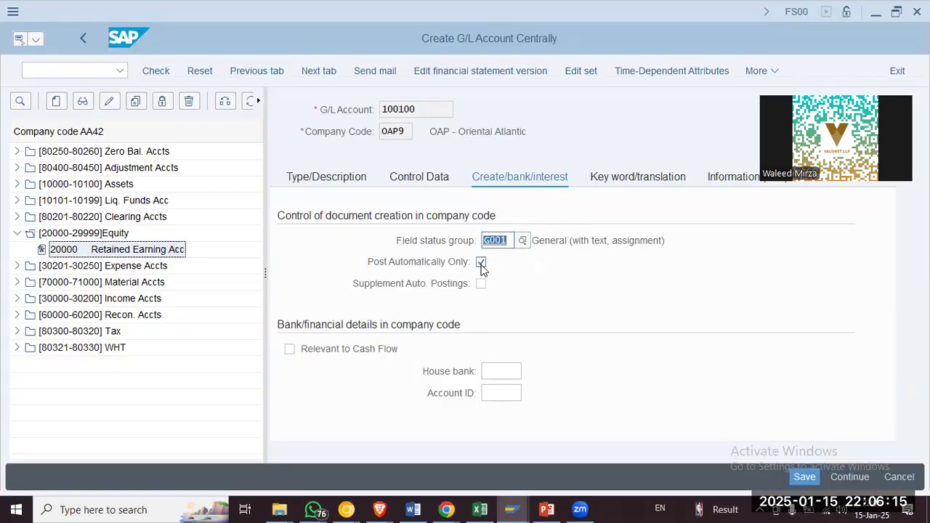
{"action": "left_click", "coordinate": [803, 478]}
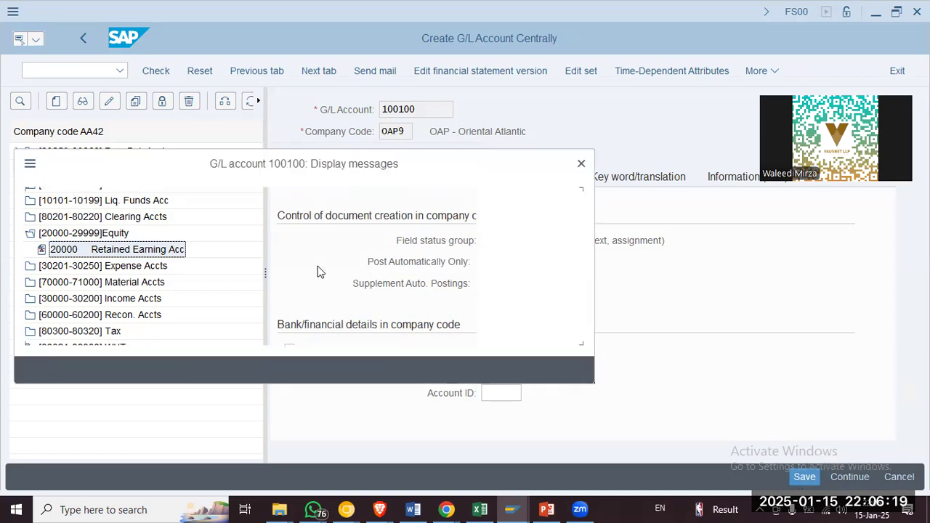
{"action": "left_click", "coordinate": [49, 369]}
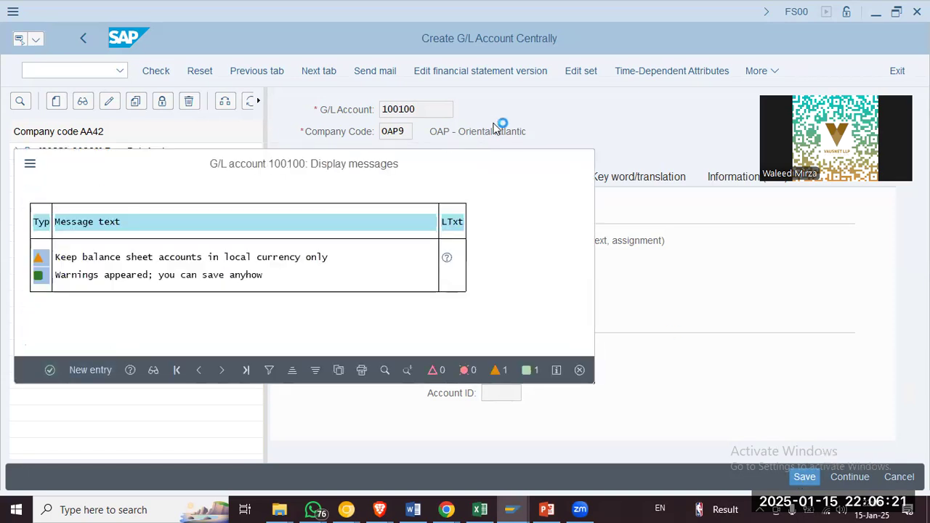